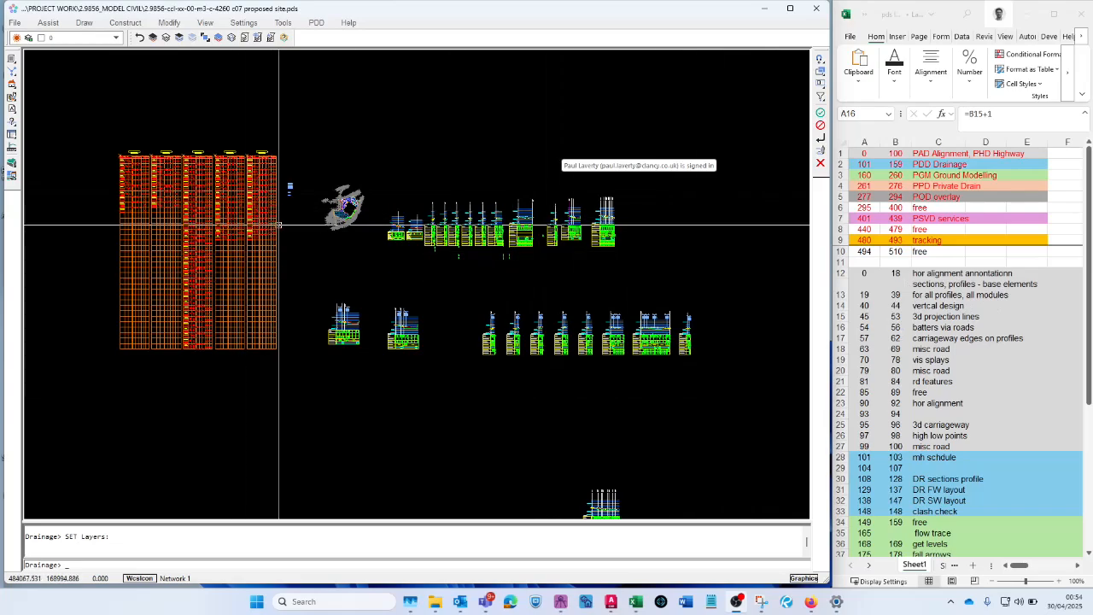
- Examine the horizontal alignment annotation layers from 1 HA-STR-PHD and the section layers from 19 SECT-NFIG in the view's layer list
scroll(358, 194, "up", 6)
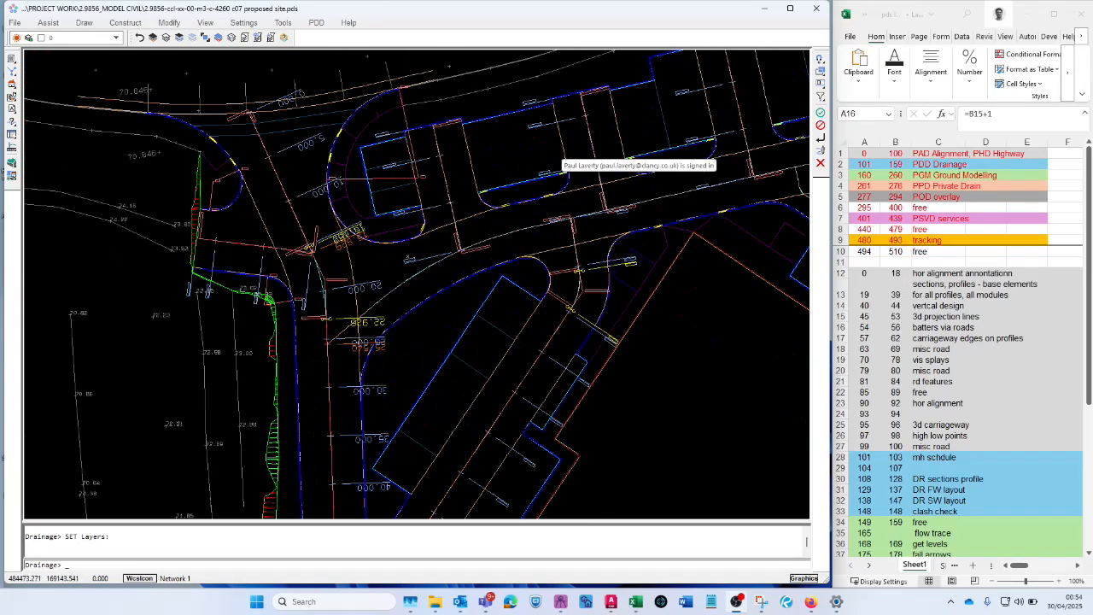
scroll(350, 243, "up", 2)
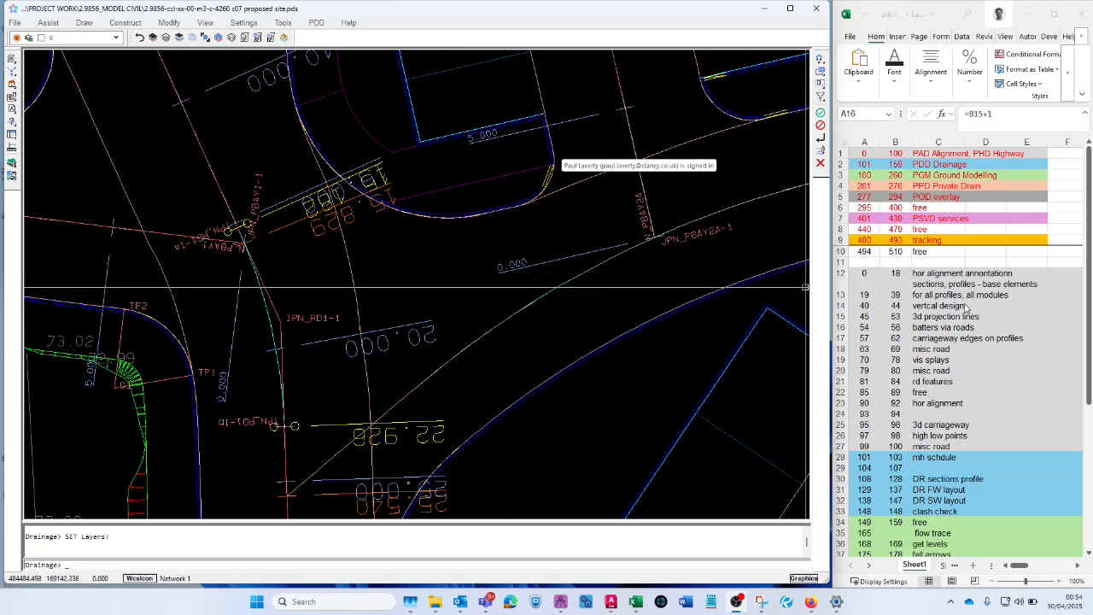
left_click(168, 38)
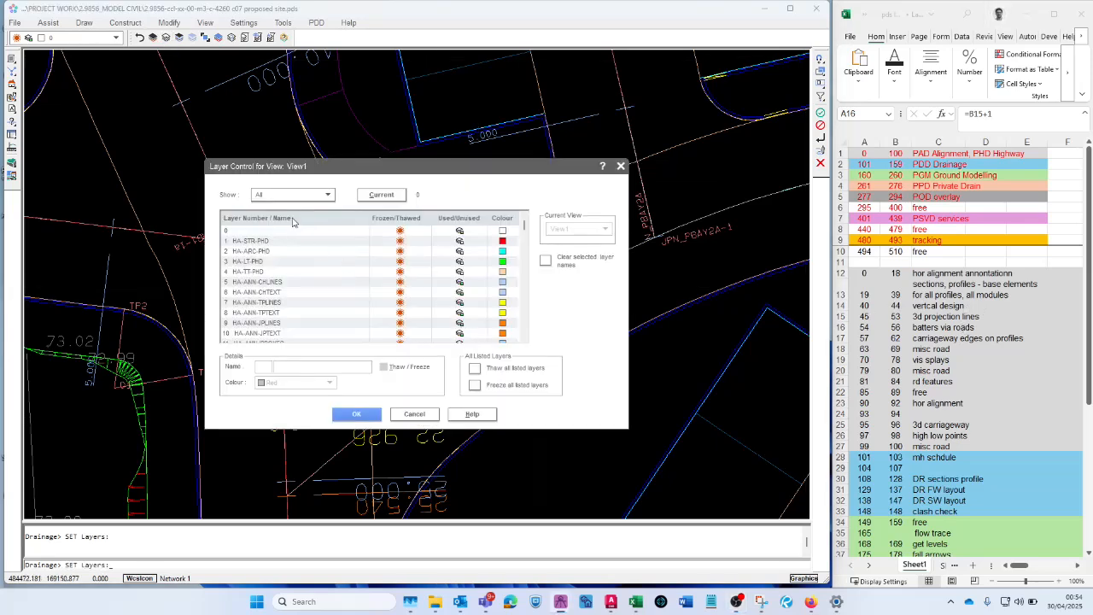
left_click(274, 242)
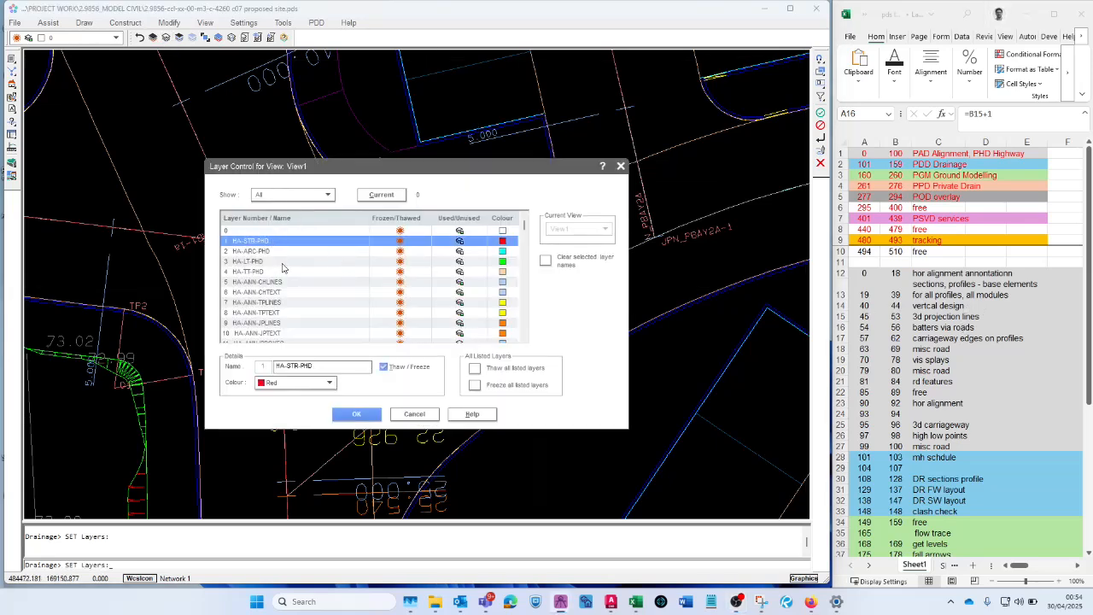
scroll(275, 259, "down", 1)
scroll(263, 256, "down", 2)
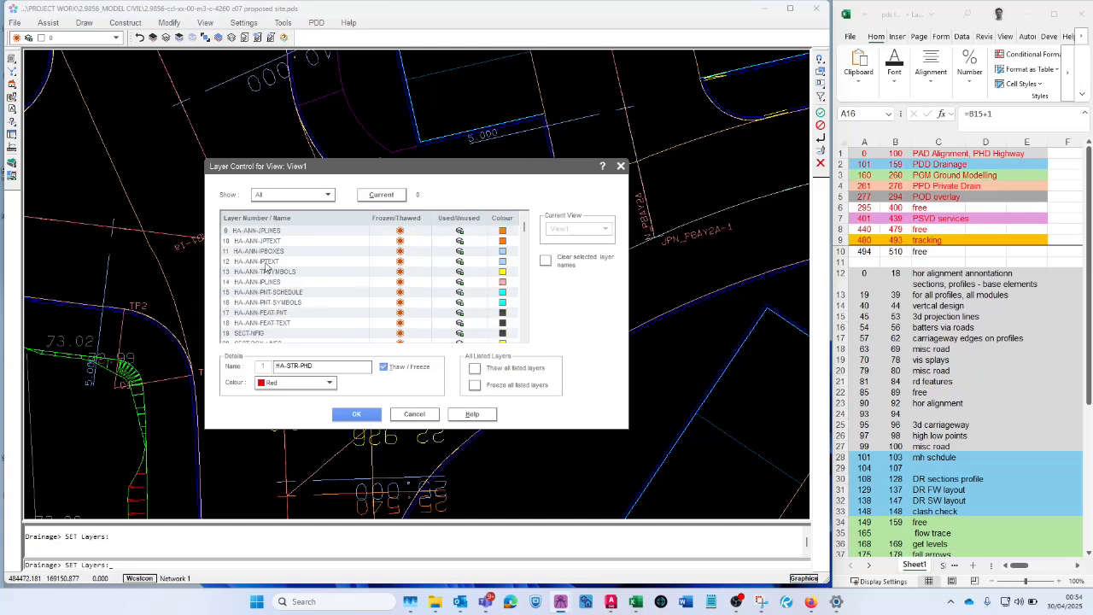
scroll(267, 259, "down", 3)
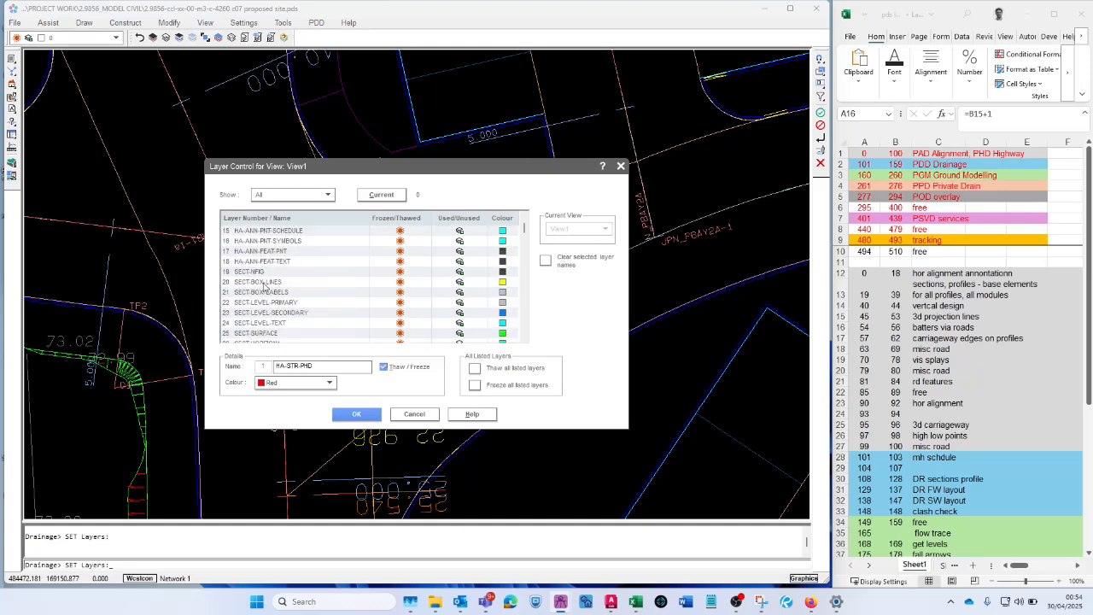
scroll(267, 282, "down", 1)
left_click(261, 243)
scroll(263, 249, "down", 2)
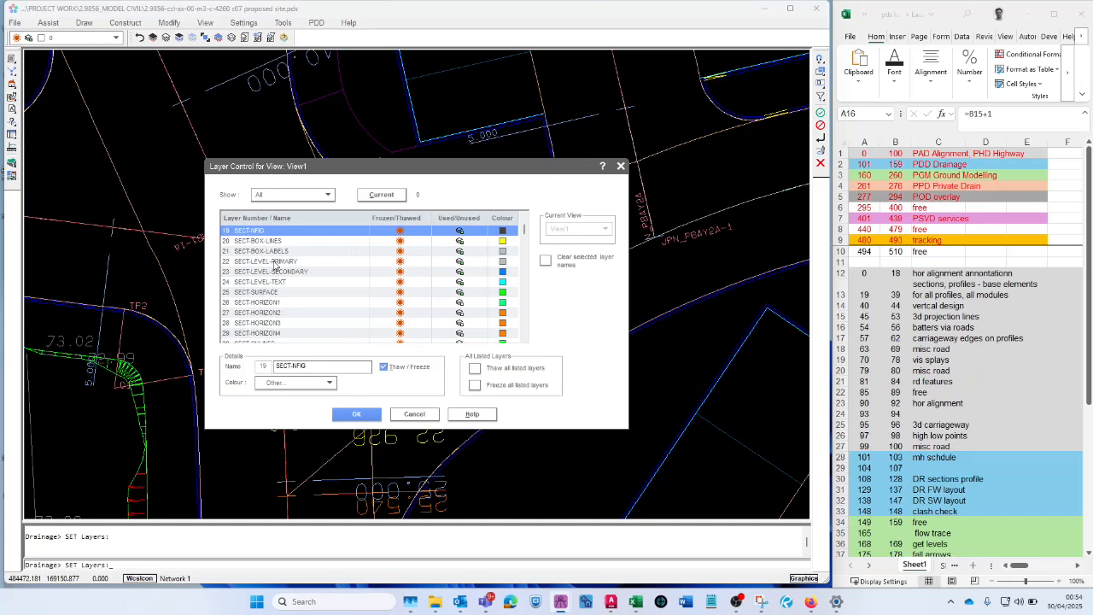
scroll(272, 285, "down", 2)
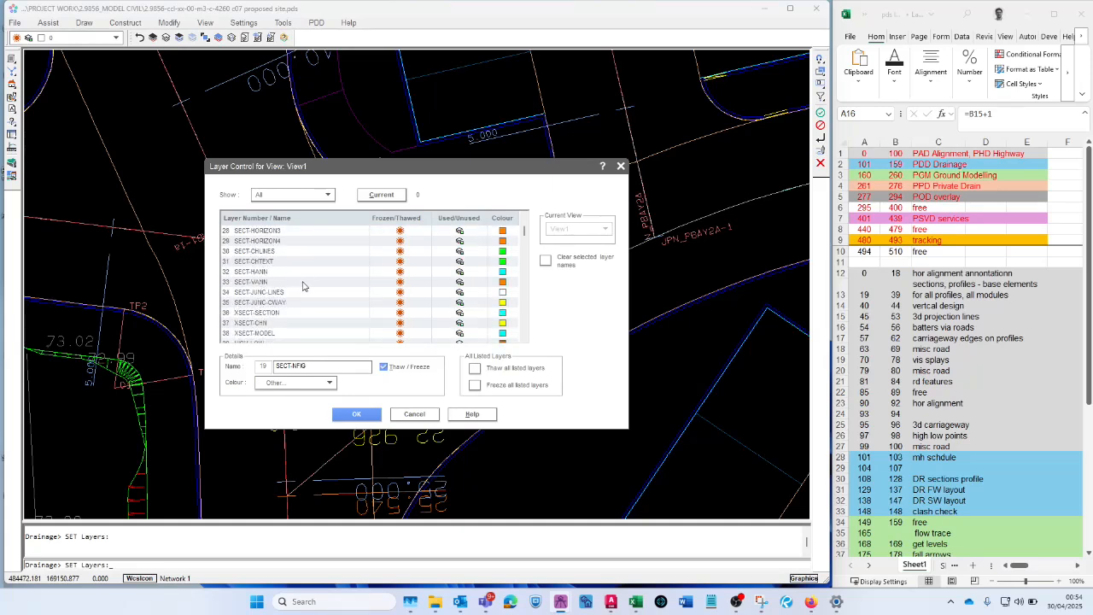
left_click(407, 417)
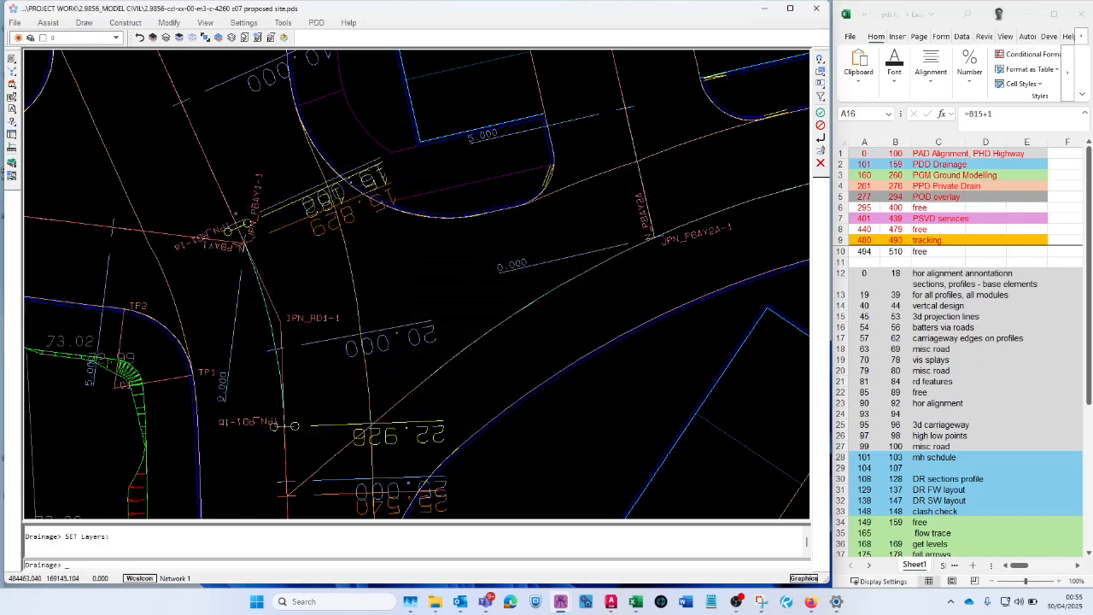
- Freeze the section and cross-section layers 19 SECT-NFIG through 38 XSECT-MODEL for the alignment profiles
scroll(253, 231, "down", 5)
scroll(256, 230, "down", 3)
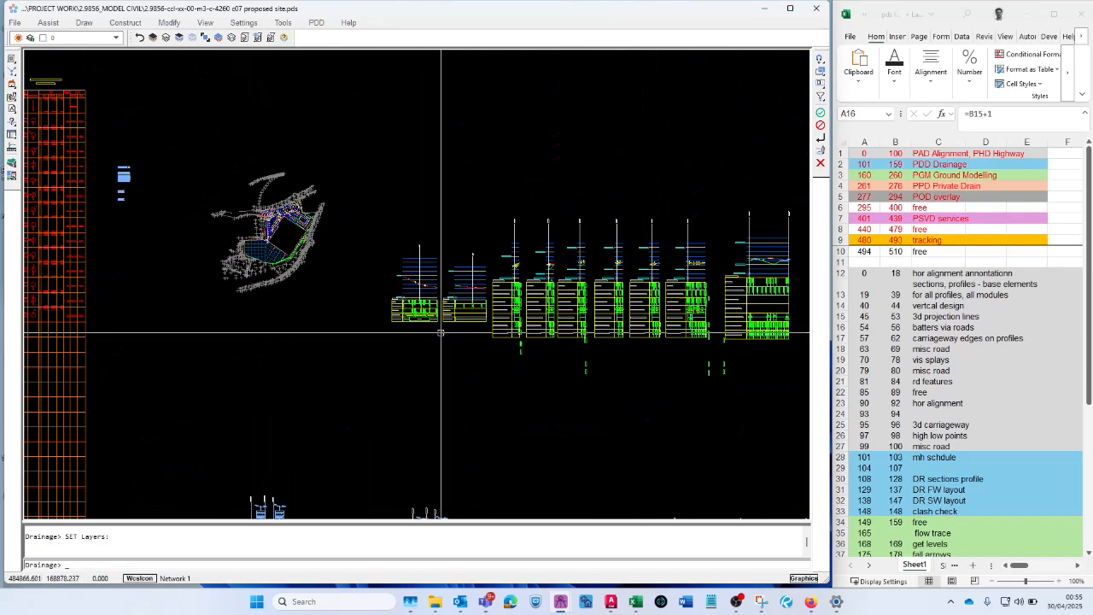
scroll(556, 325, "up", 4)
scroll(625, 190, "up", 4)
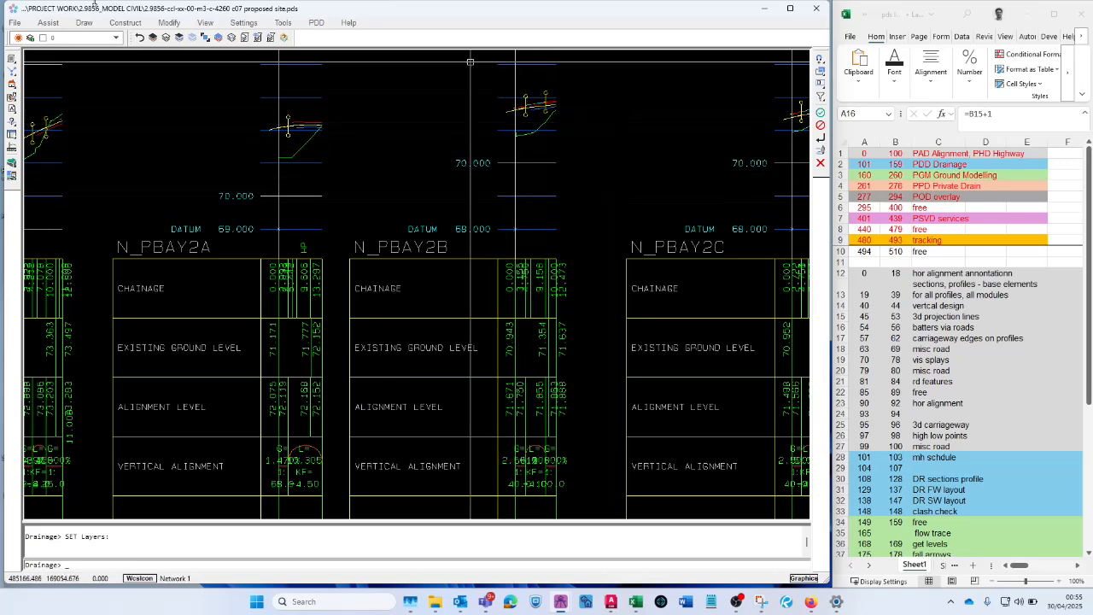
left_click(168, 38)
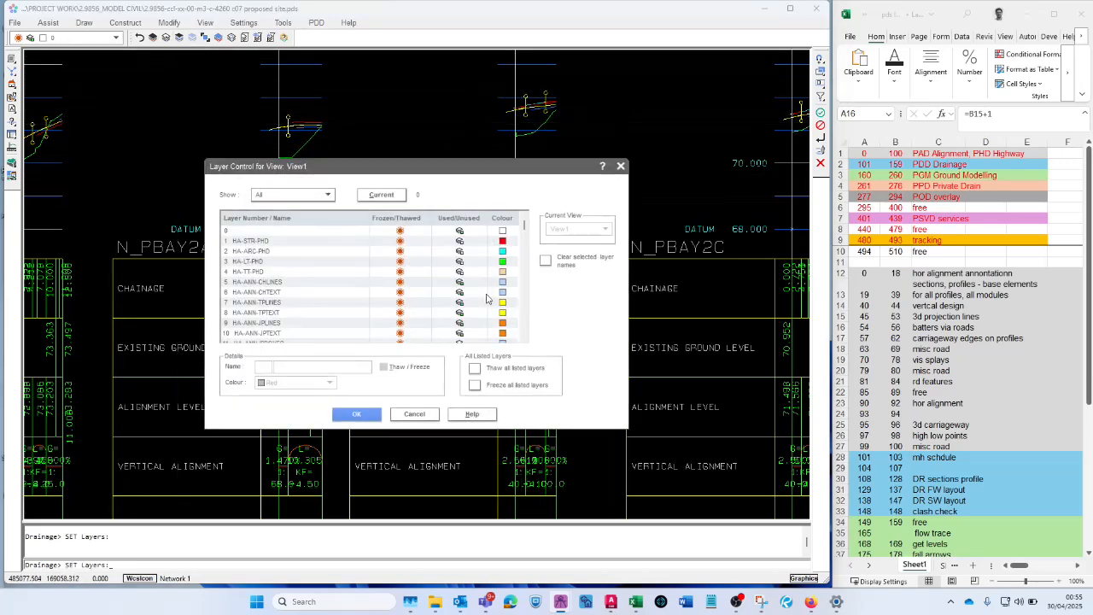
scroll(312, 327, "up", 1)
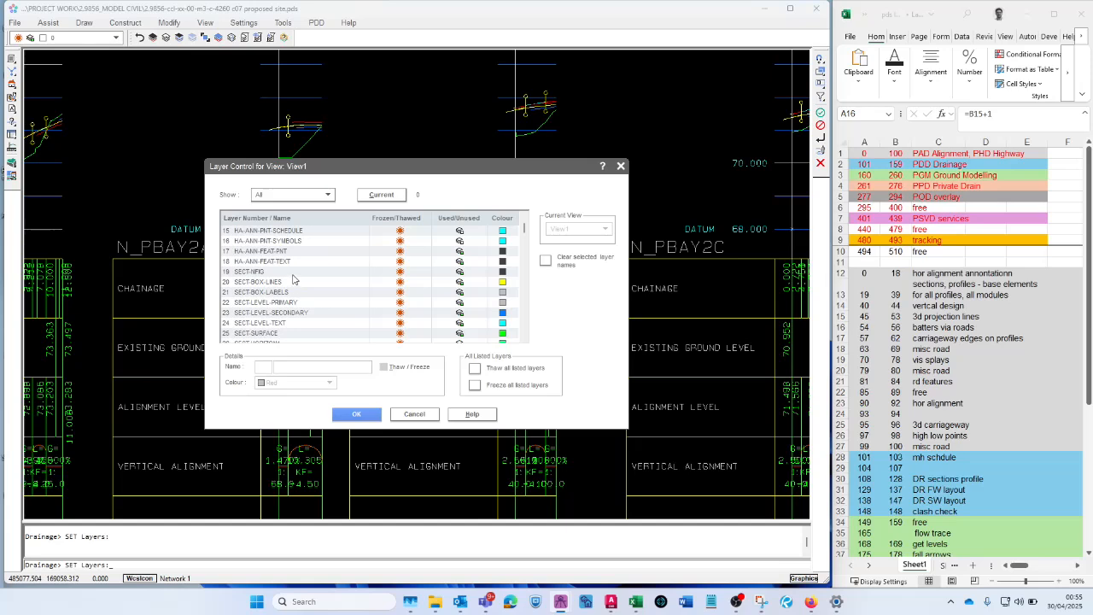
left_click(295, 272)
scroll(368, 291, "down", 3)
scroll(367, 291, "down", 1)
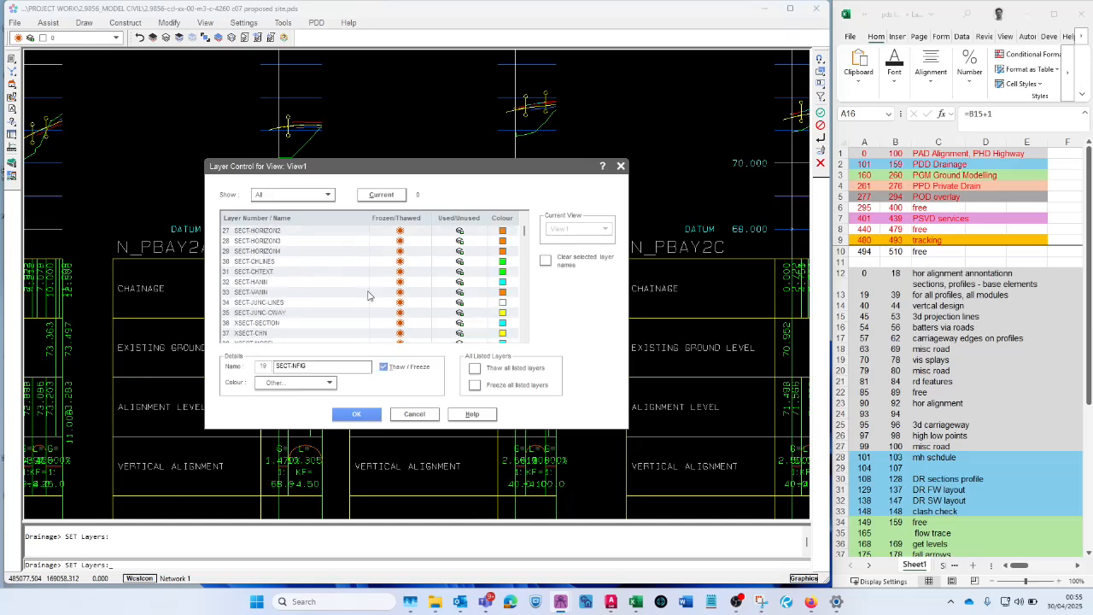
left_click(299, 312, "shift")
scroll(345, 306, "down", 2)
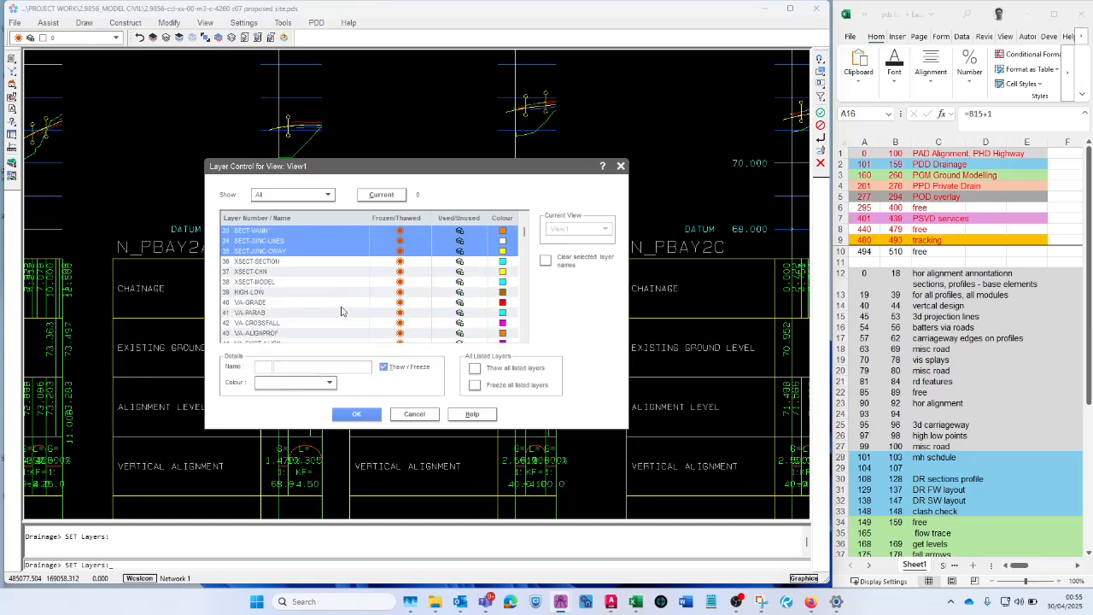
left_click(285, 285, "shift")
left_click(408, 287)
left_click(357, 414)
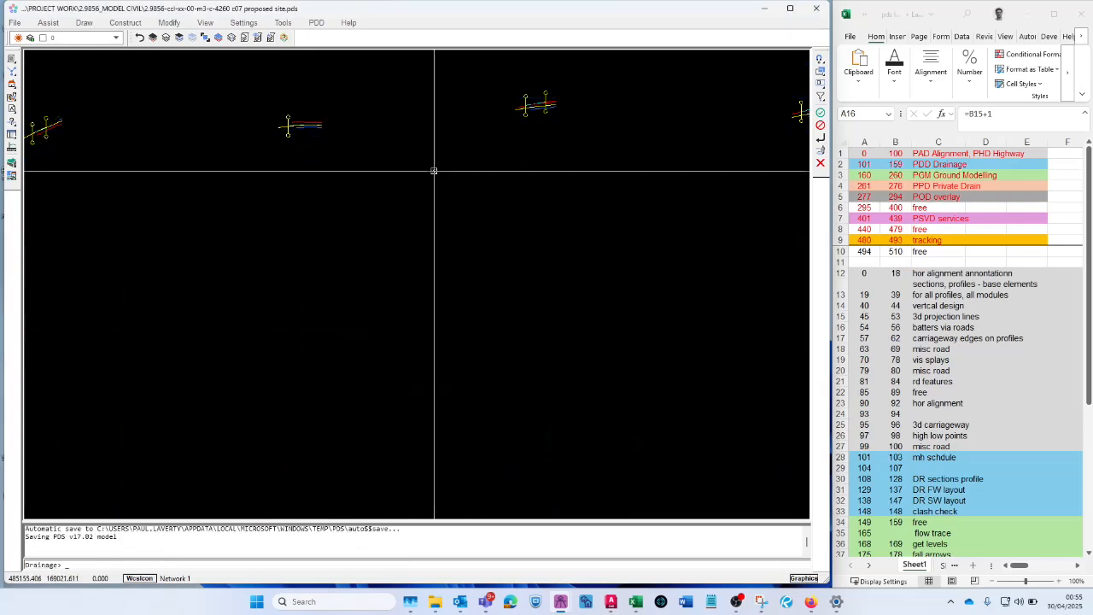
- Thaw layers 19 SECT-NFIG through 39 HIGH-LOW to restore the profile frames and annotation
scroll(431, 196, "down", 3)
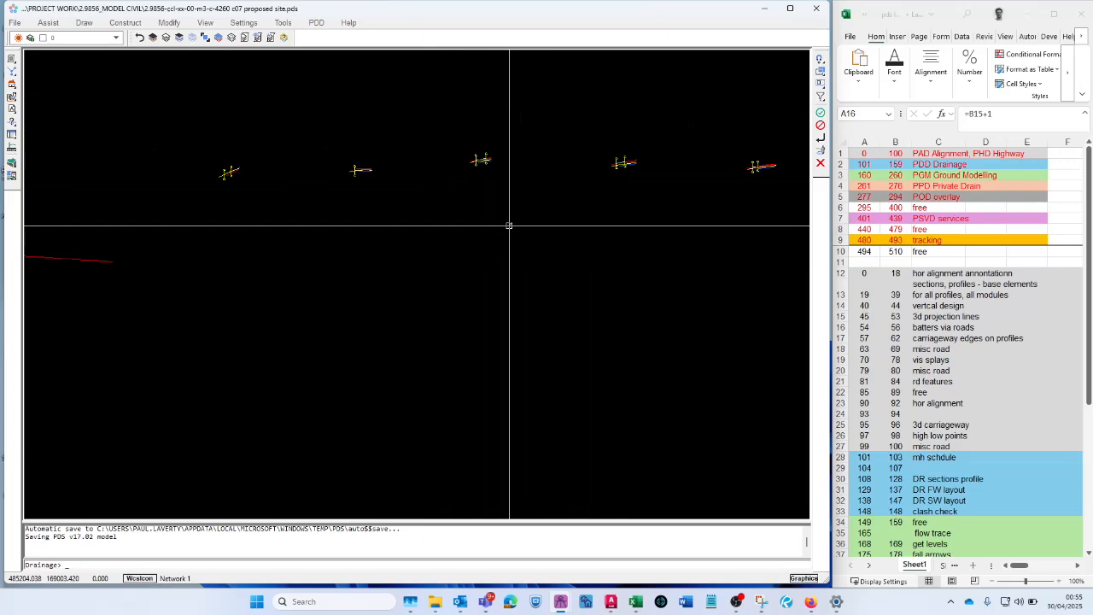
scroll(480, 154, "up", 2)
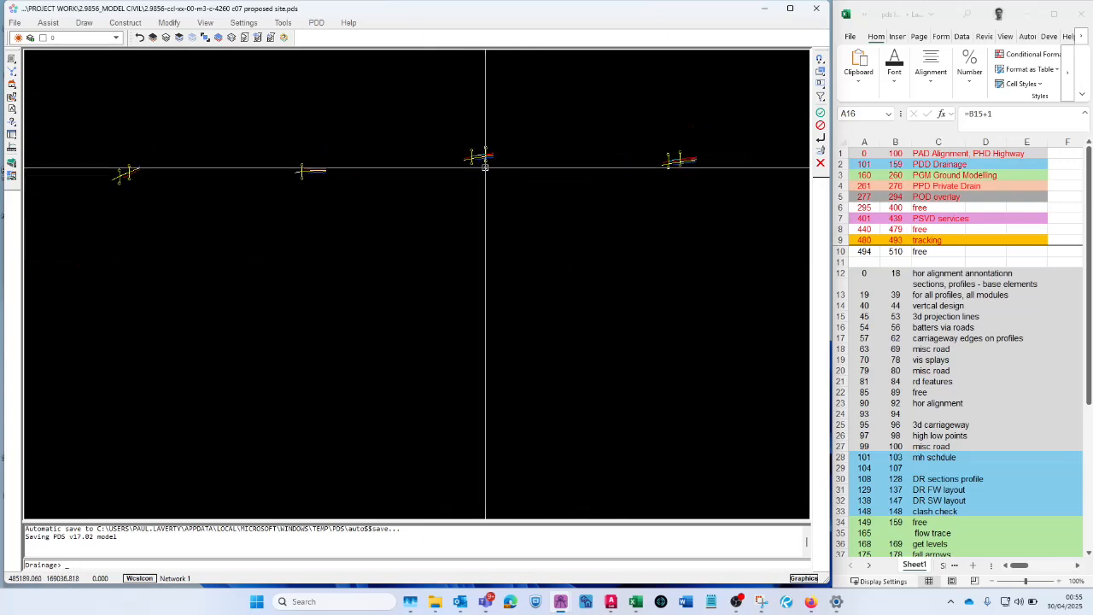
scroll(478, 152, "up", 2)
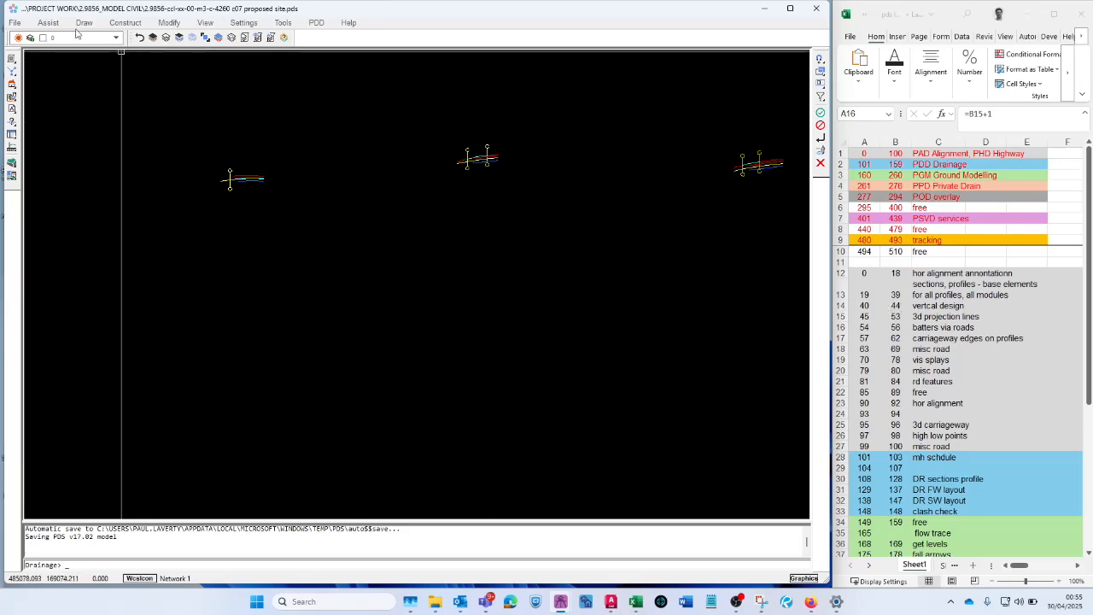
left_click(165, 37)
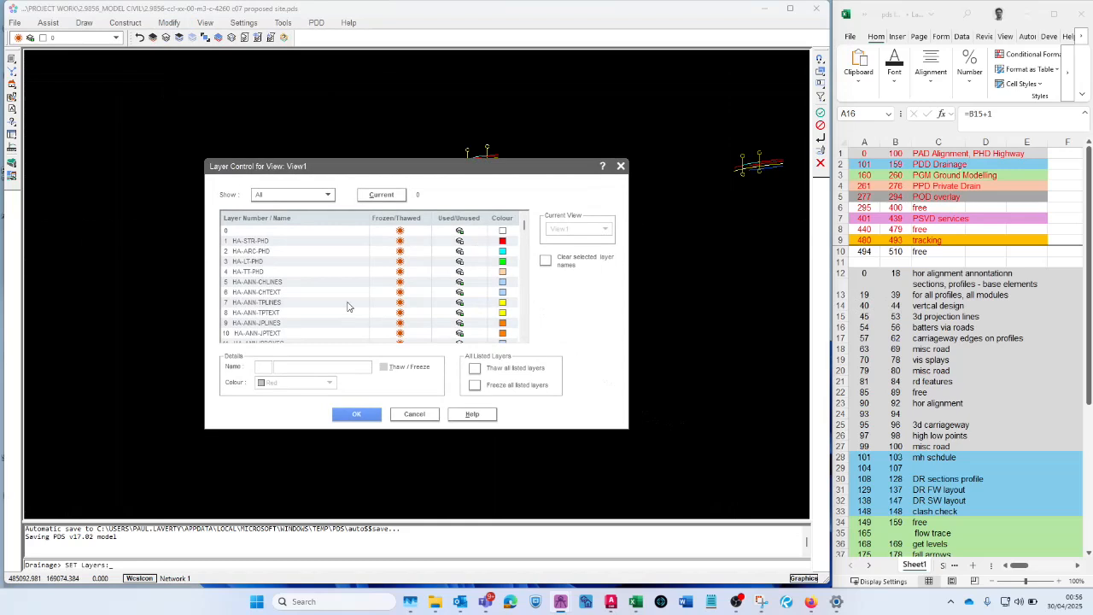
scroll(320, 318, "down", 5)
scroll(329, 298, "up", 1)
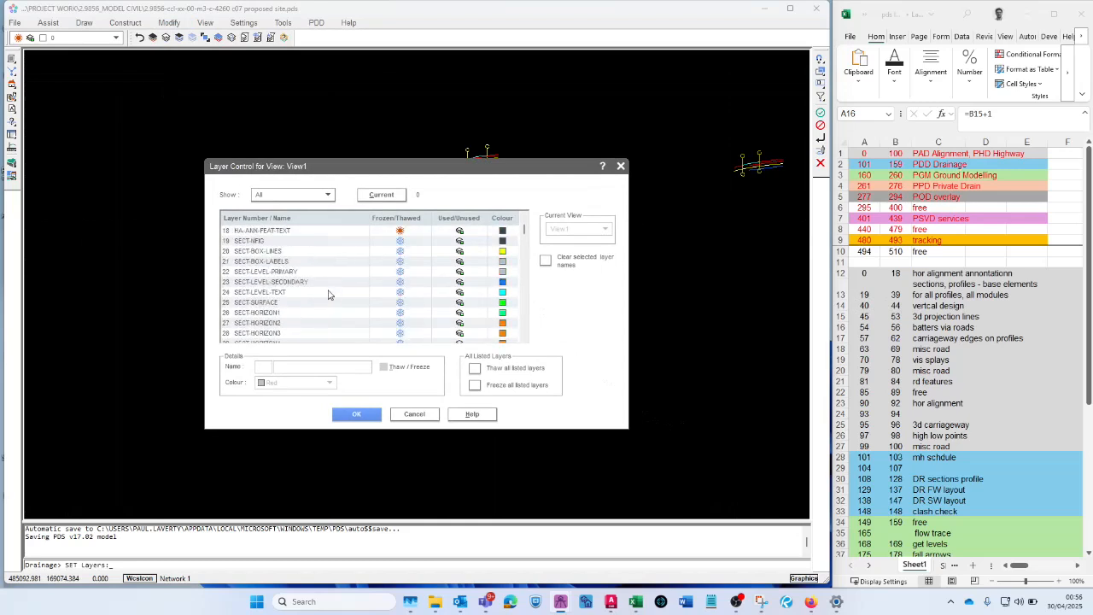
left_click(282, 241)
scroll(349, 290, "down", 4)
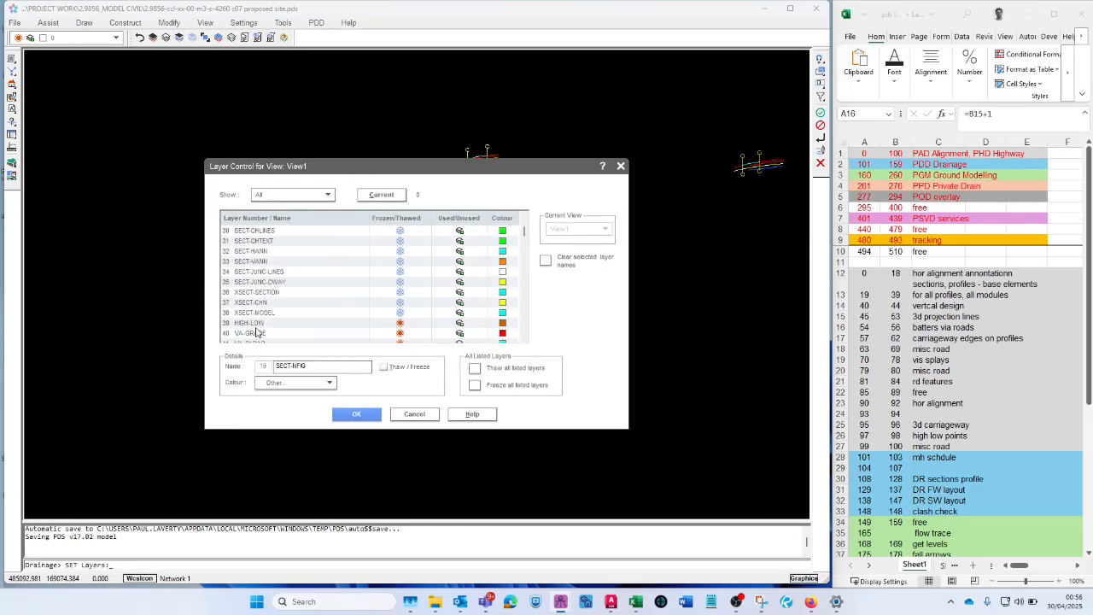
left_click(269, 327, "shift")
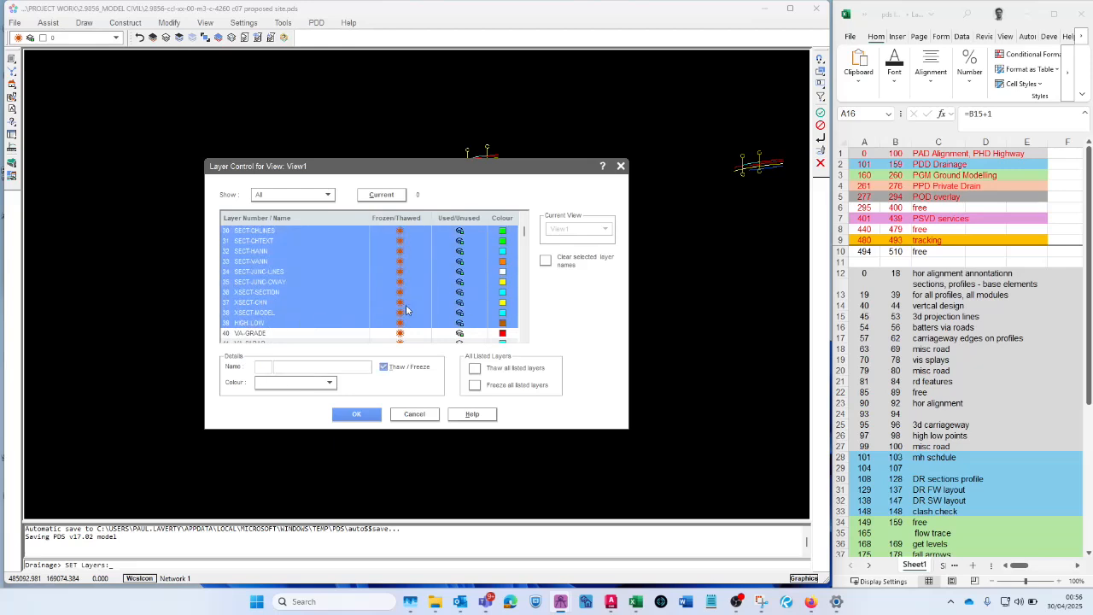
left_click(355, 420)
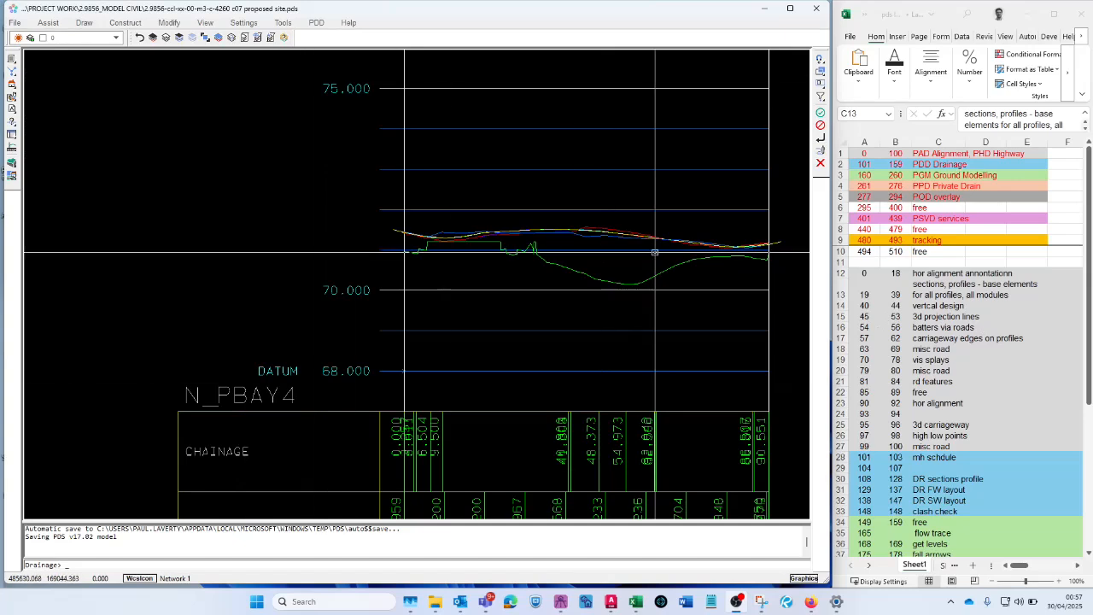
- Hide the carriageway edge and main centreline layers on the N_PBAY4 profile by picking their strings
scroll(644, 206, "up", 2)
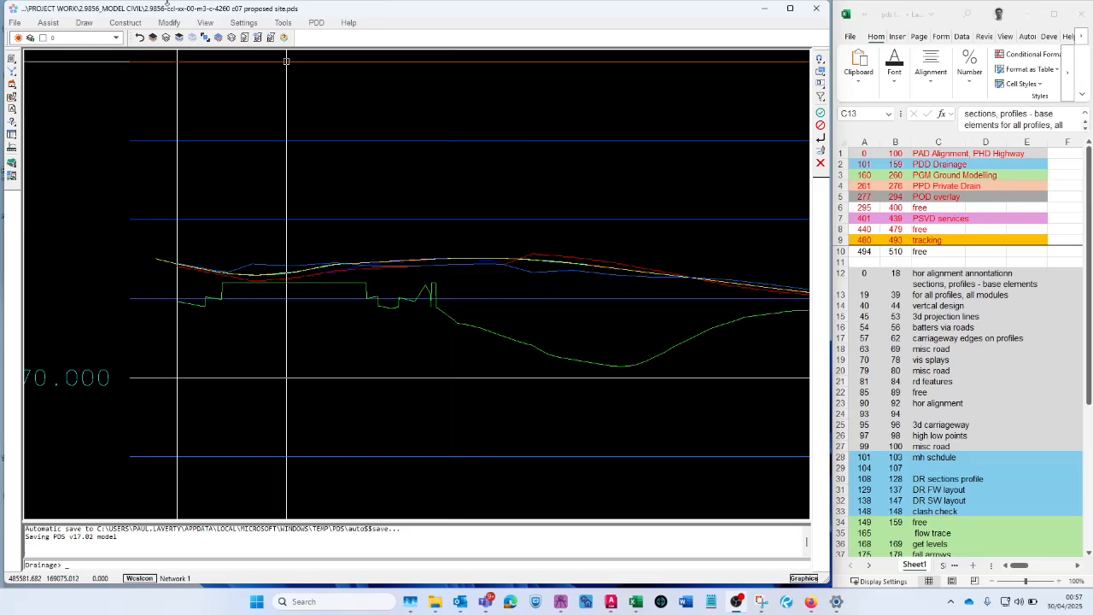
left_click(191, 37)
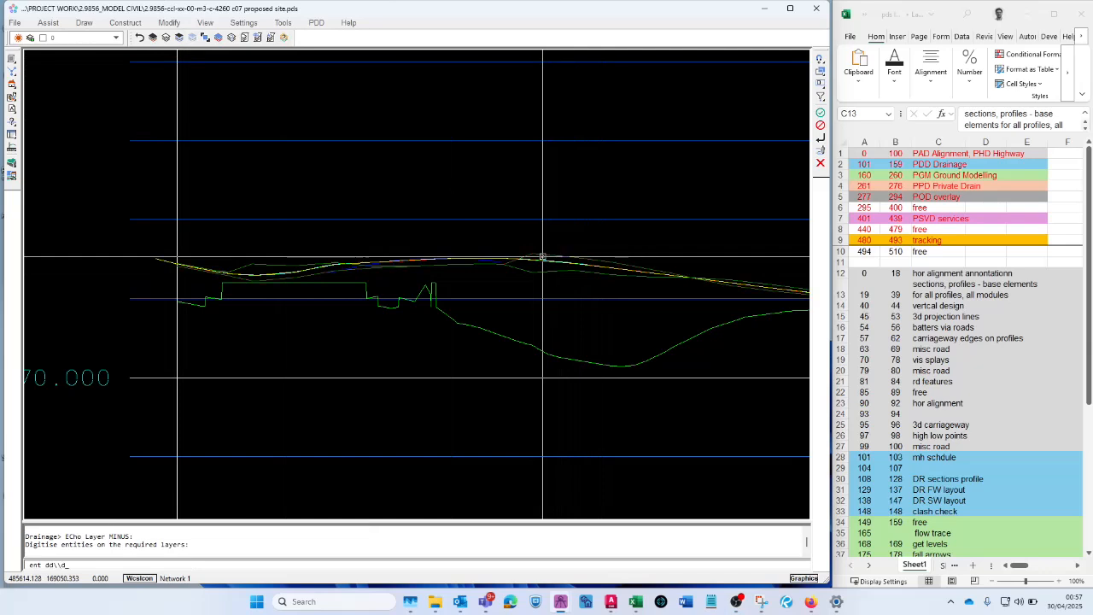
right_click(559, 281)
scroll(560, 310, "down", 2)
scroll(528, 293, "up", 4)
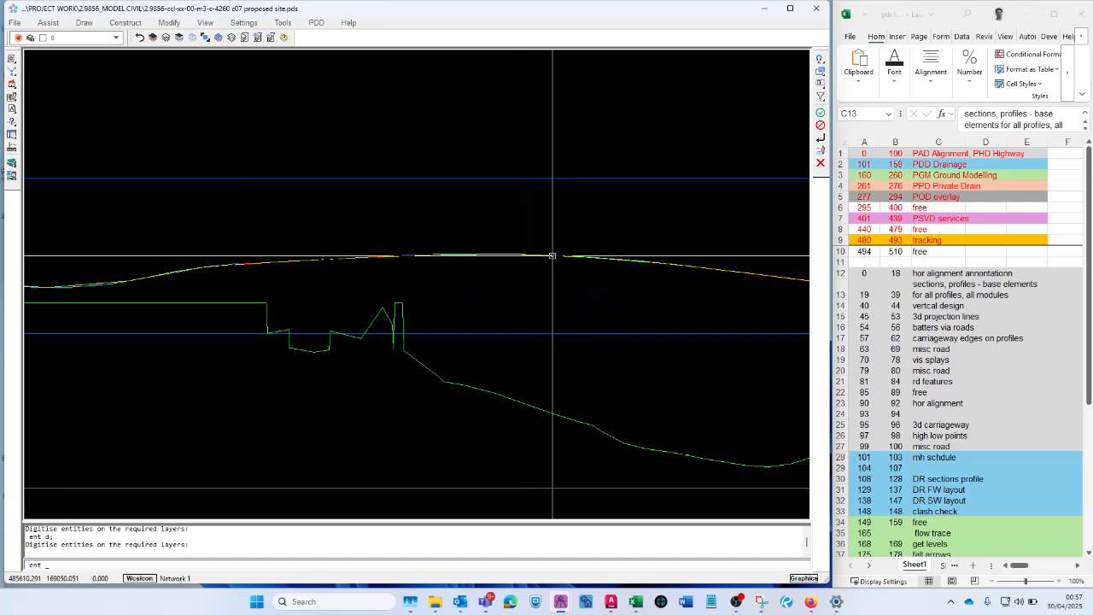
left_click(551, 257)
left_click(267, 229)
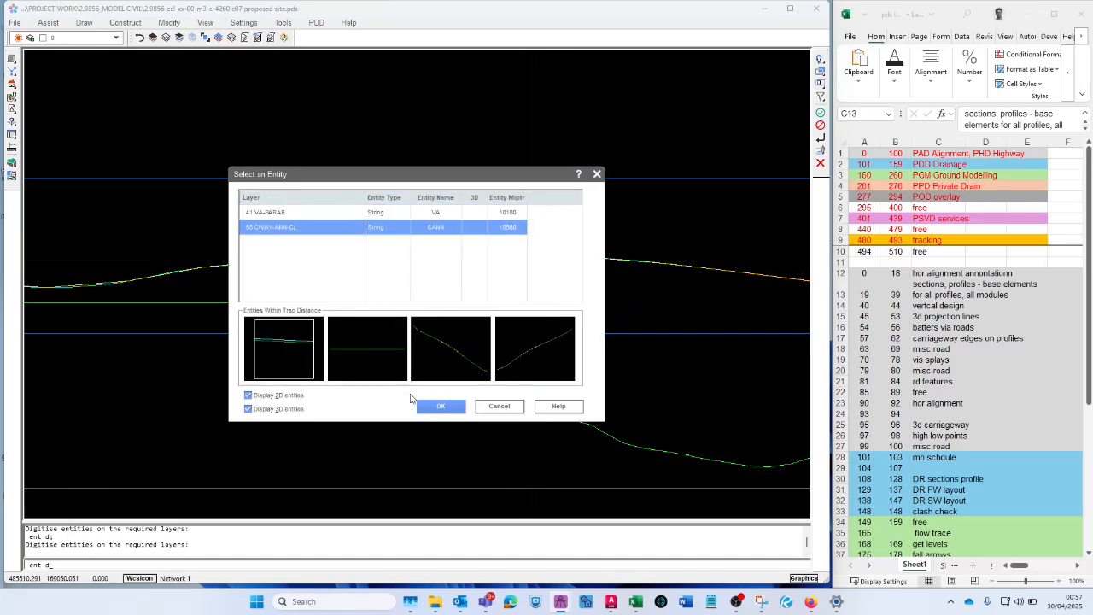
left_click(457, 410)
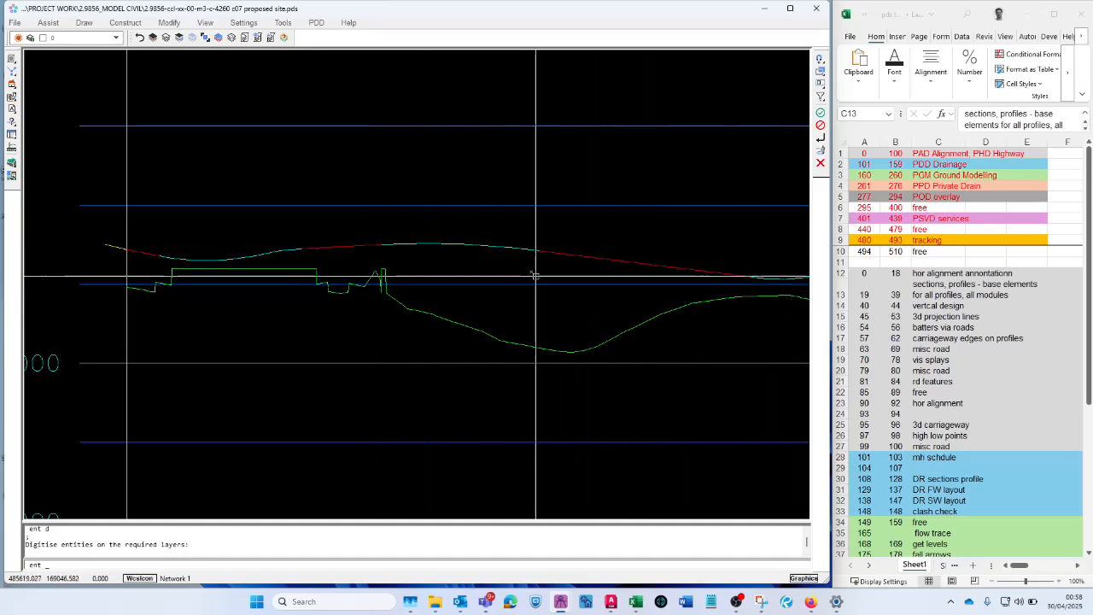
- Review vertical design layers 40 VA-GRADE to 44 VA-EXIST-ALIGN in the layer list and select the 3d projection lines entry in the Excel sheet
left_click(166, 38)
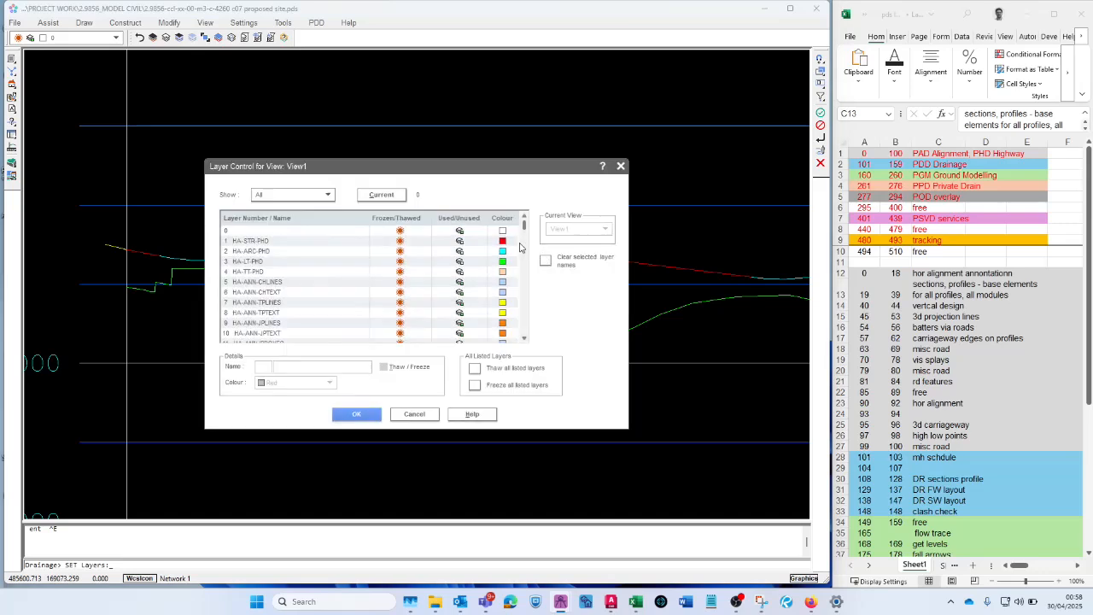
left_click_drag(523, 224, 530, 240)
scroll(275, 284, "up", 5)
scroll(275, 308, "up", 4)
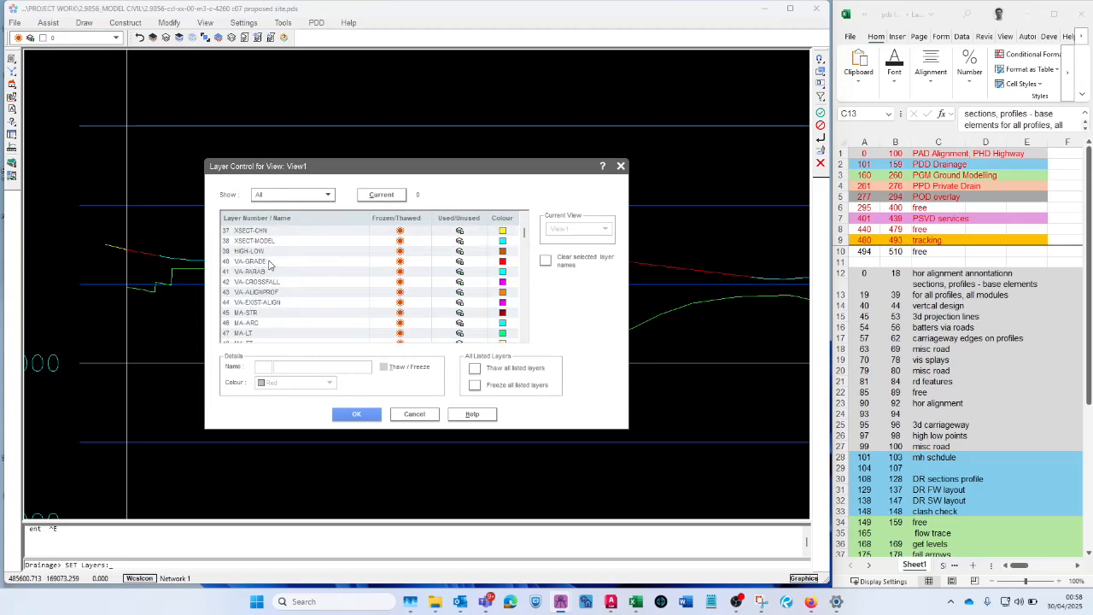
left_click(269, 263)
key("Down")
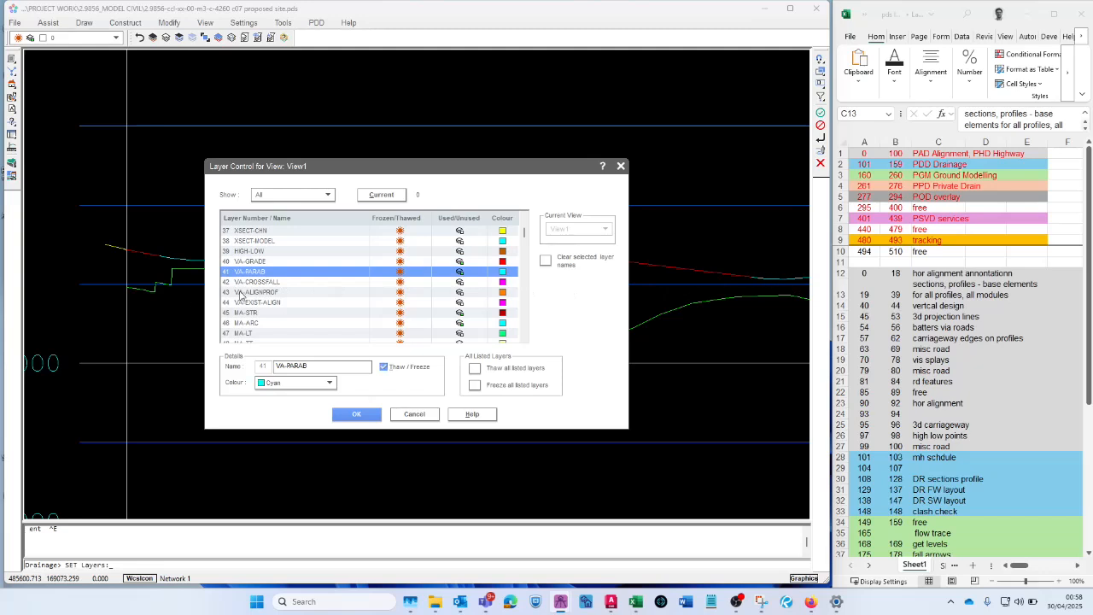
left_click(260, 283)
left_click(267, 293)
left_click(319, 304)
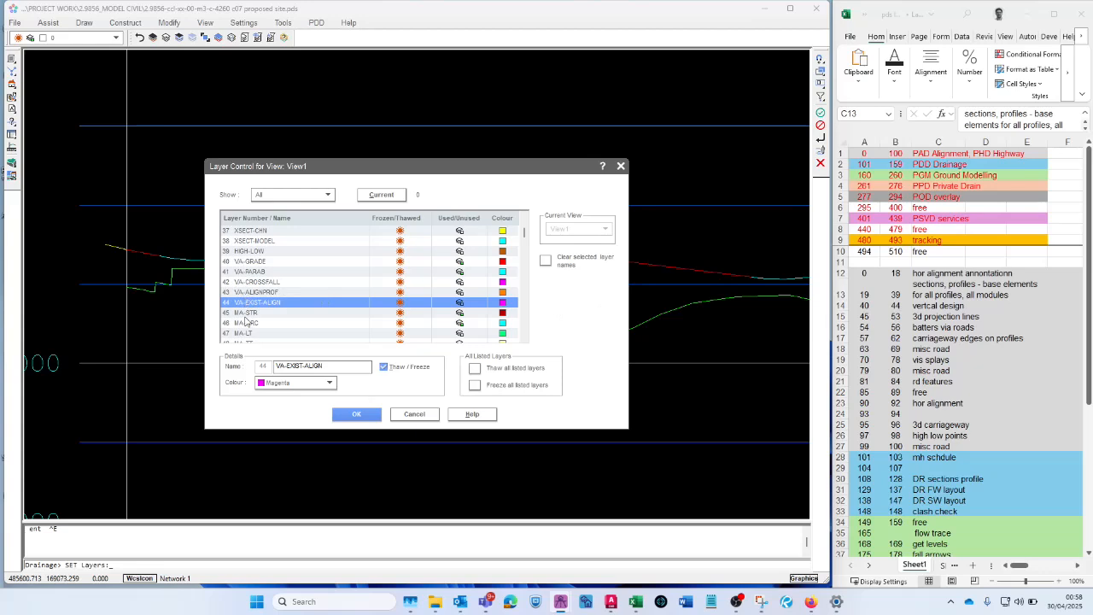
left_click(409, 417)
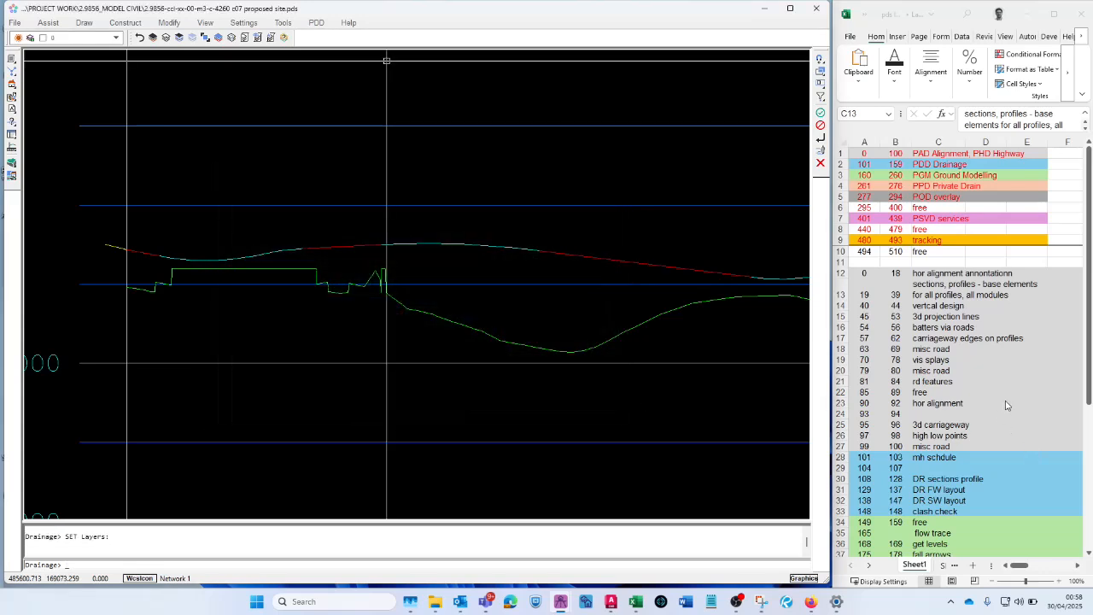
left_click(923, 306)
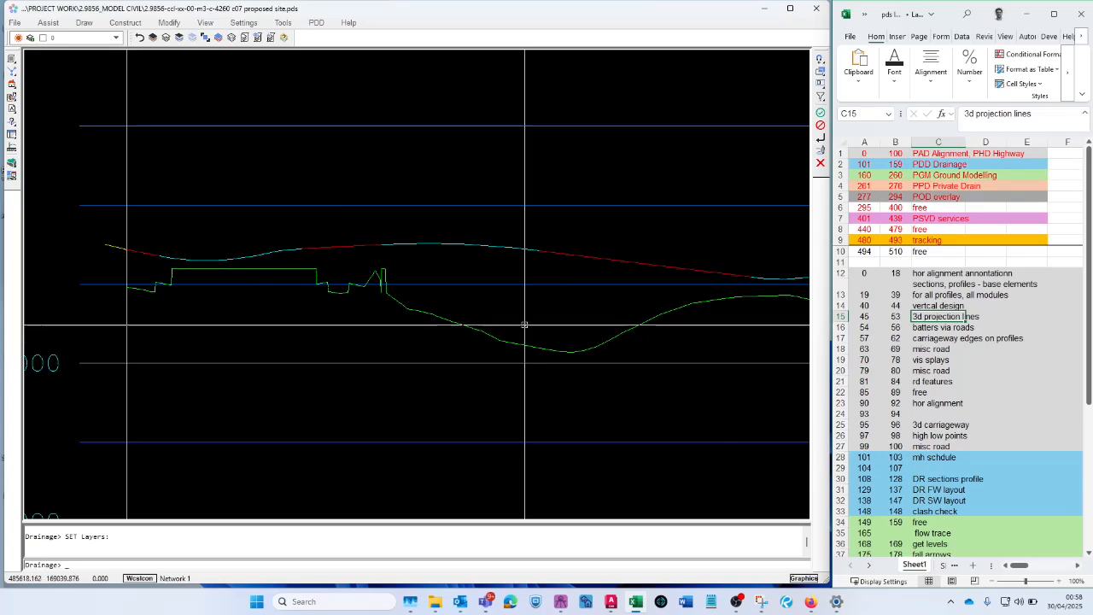
- Hide the chainage and tangent-point annotation layers on the site plan by picking their labels beside the access road
scroll(536, 255, "down", 3)
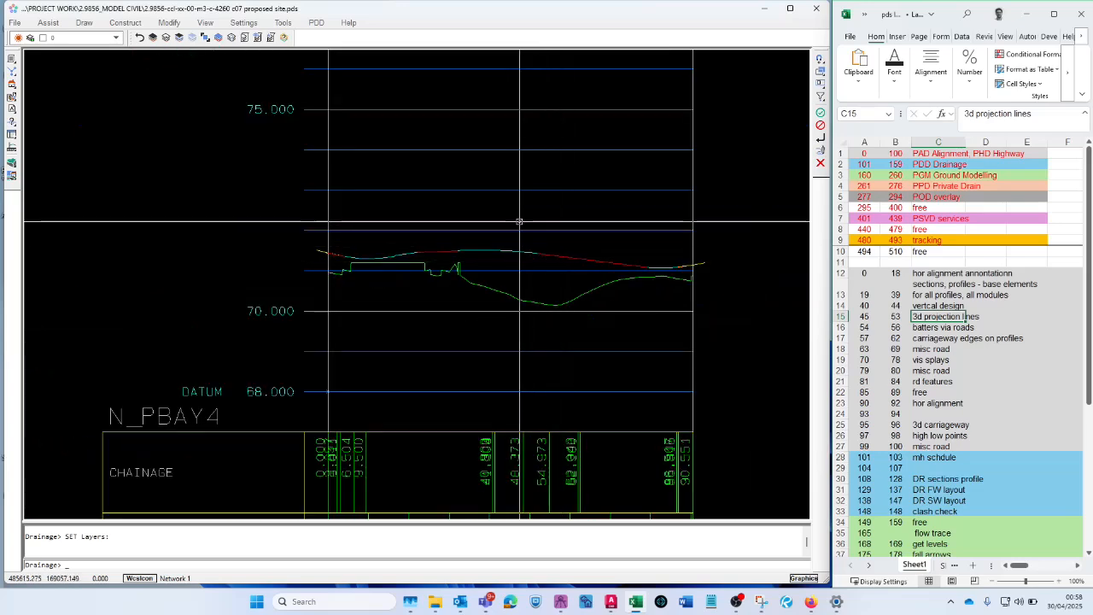
scroll(546, 253, "down", 3)
scroll(546, 253, "down", 5)
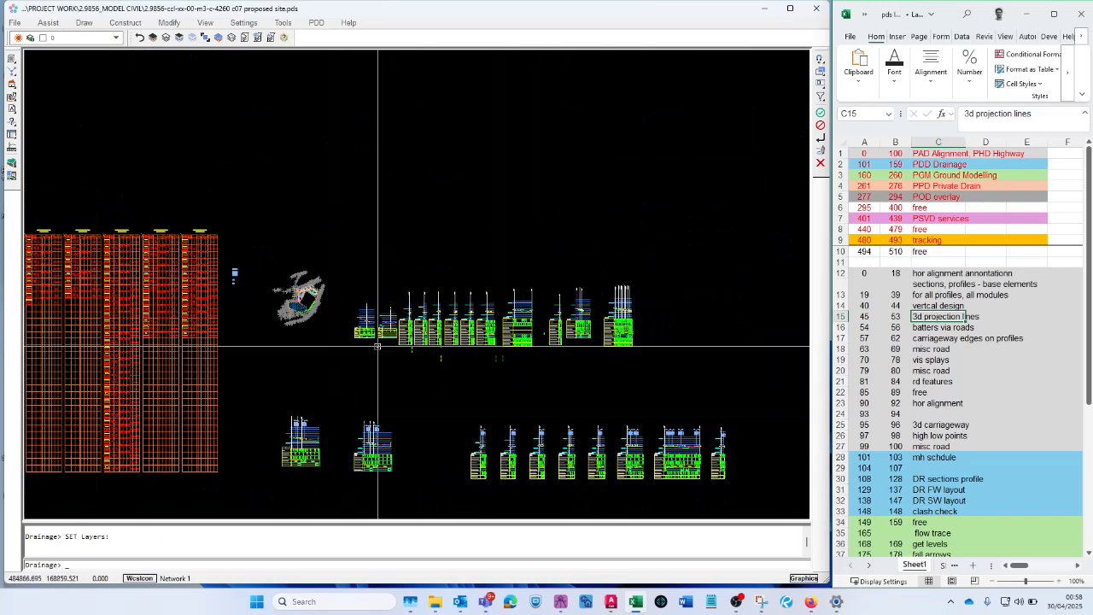
scroll(264, 294, "up", 10)
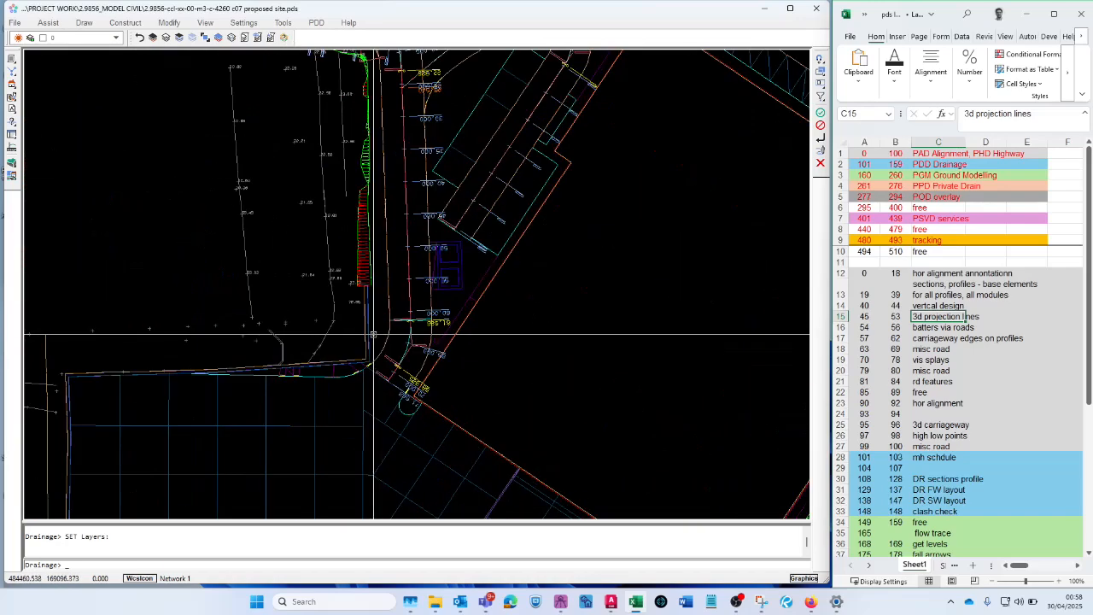
left_click(196, 39)
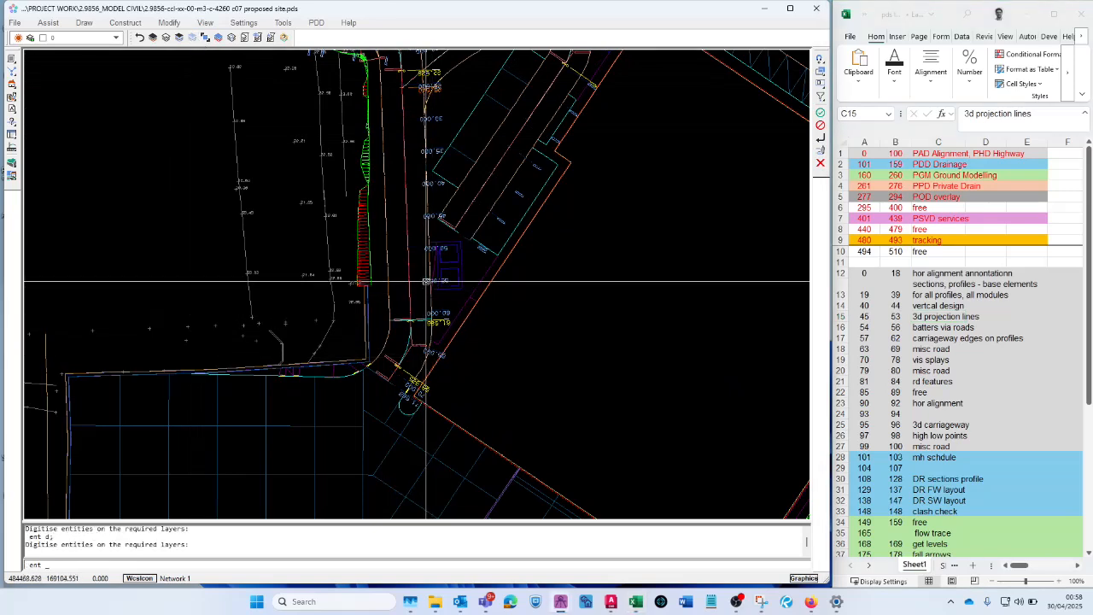
scroll(445, 312, "up", 1)
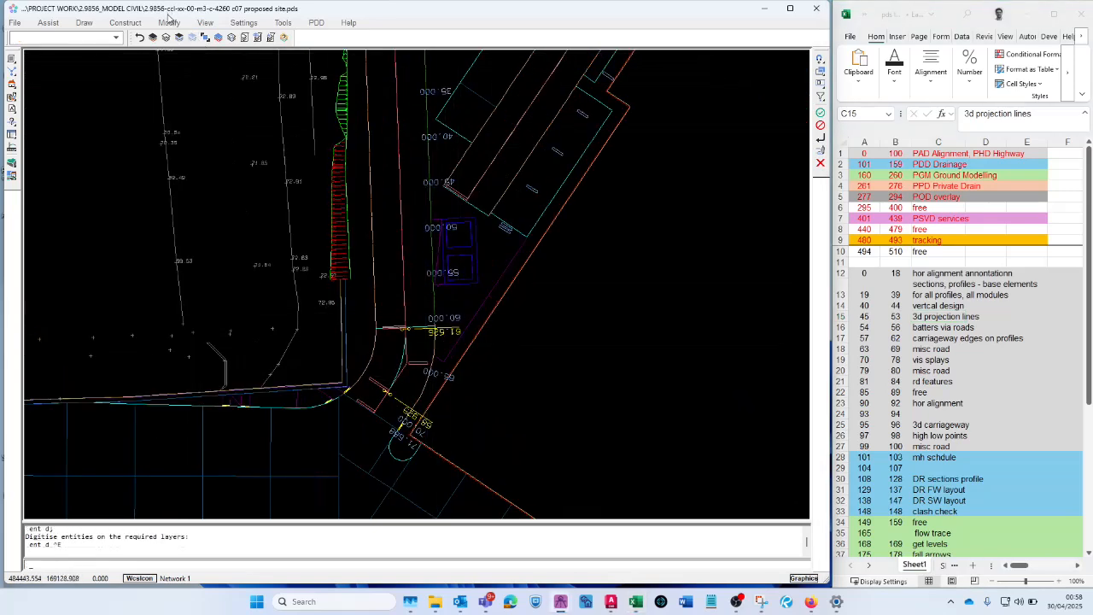
left_click(195, 39)
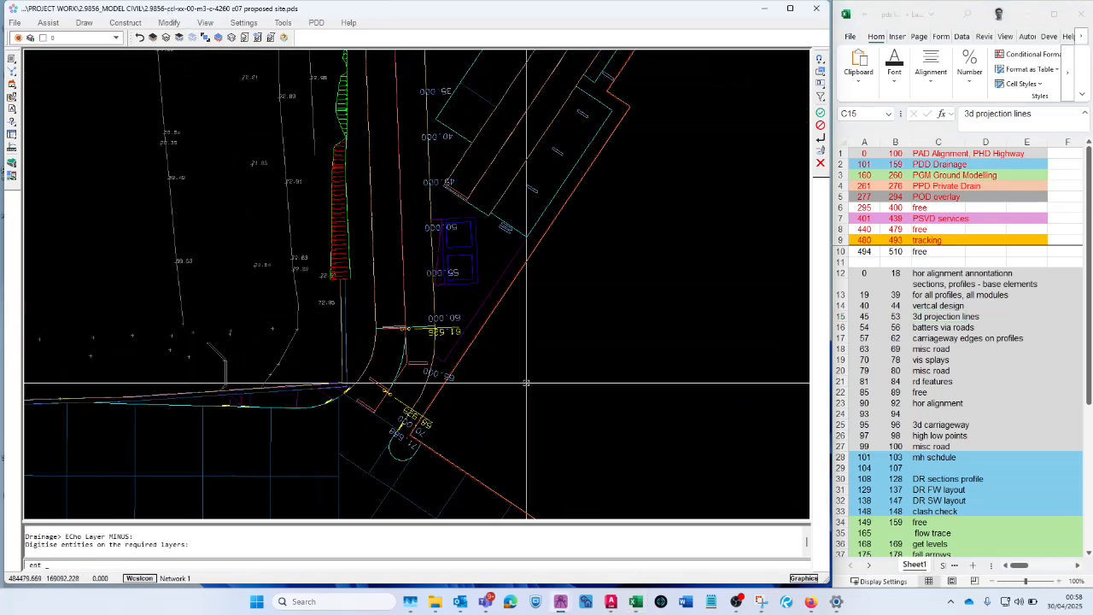
left_click(454, 319)
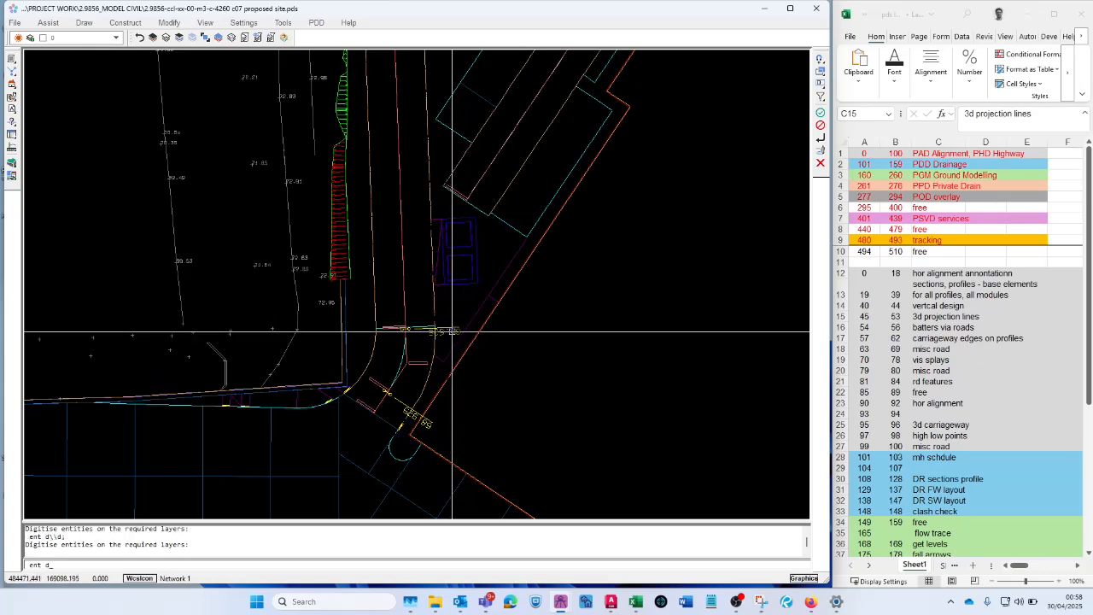
left_click(402, 355)
scroll(402, 355, "down", 2)
scroll(453, 417, "down", 3)
scroll(435, 419, "up", 4)
scroll(405, 371, "down", 4)
left_click(406, 386)
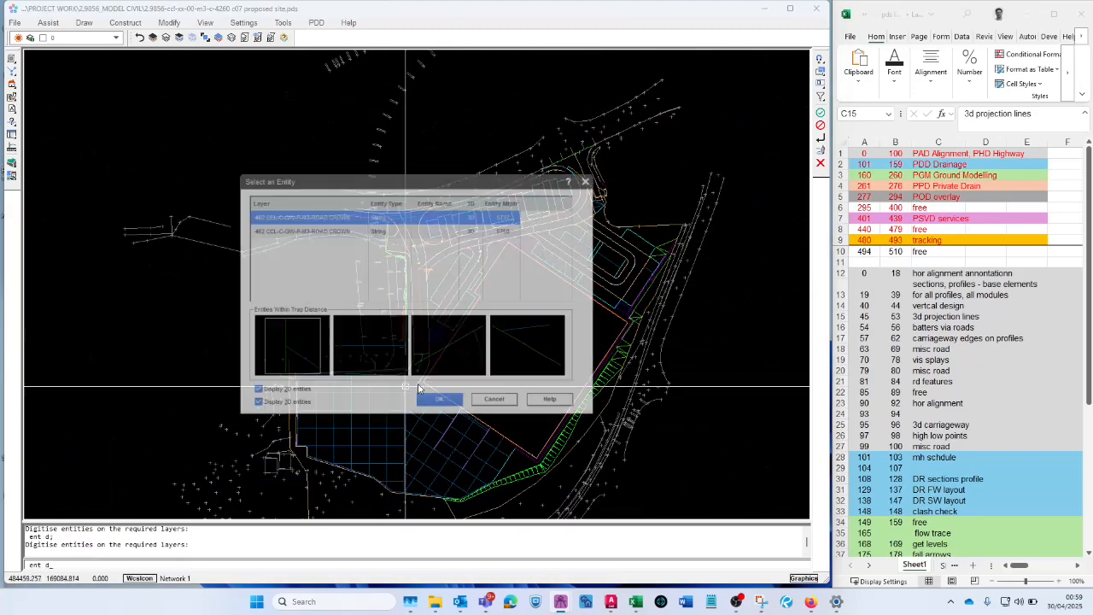
left_click(499, 407)
- Tilt the site model into a 3D view and thaw layers 89 to 94, including 91 HA-STR-PAD and 92 HA-ARC-PAD
scroll(441, 393, "up", 3)
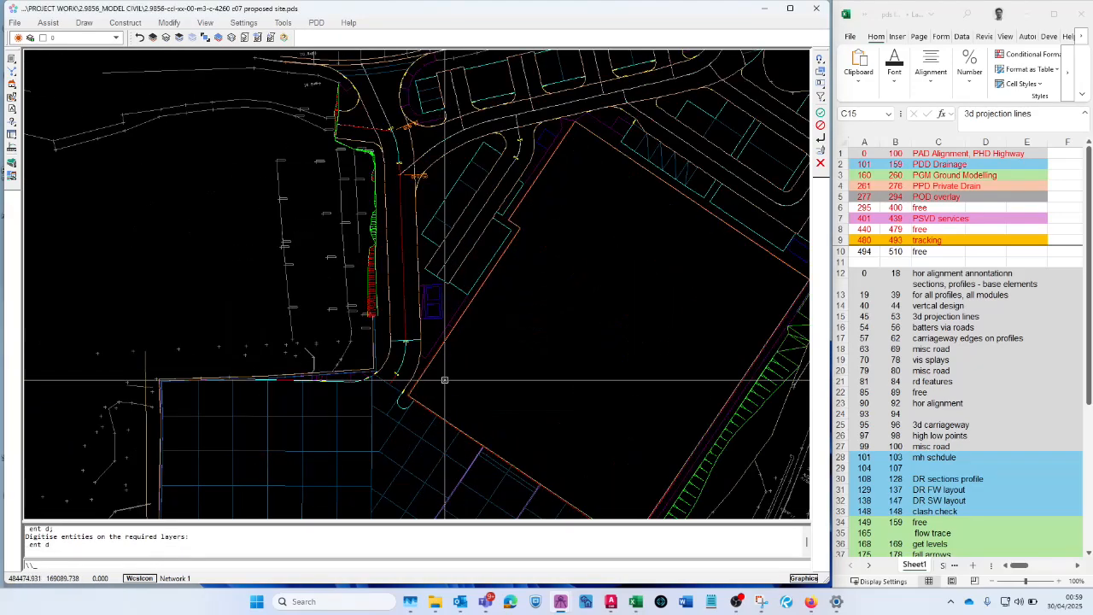
mouse_move(377, 419)
middle_mouse_down("shift")
mouse_move(504, 385)
mouse_move(559, 266)
middle_mouse_up("shift")
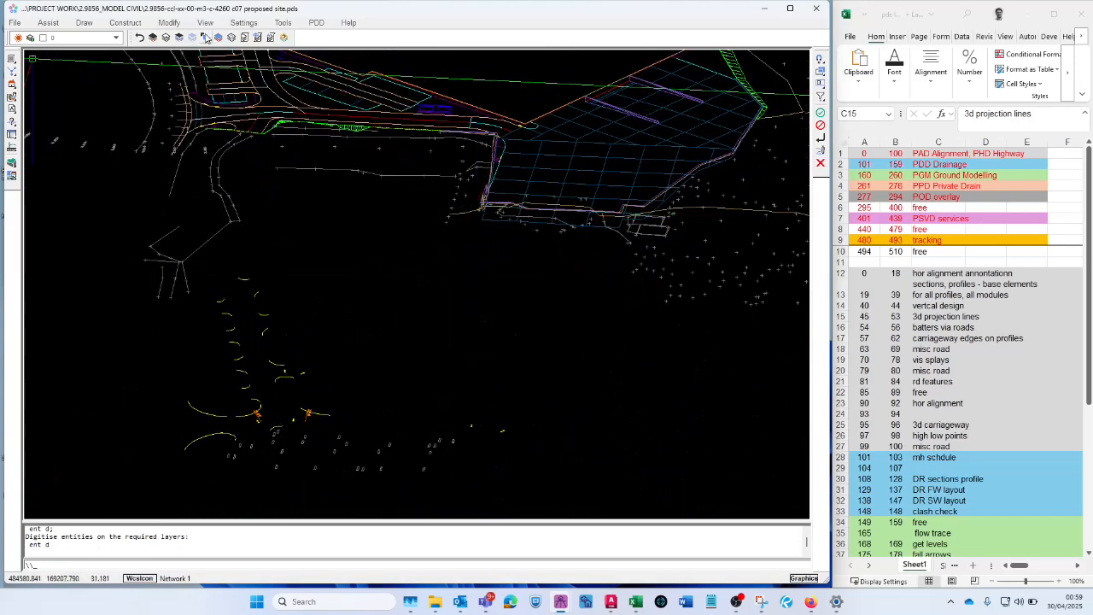
left_click(167, 38)
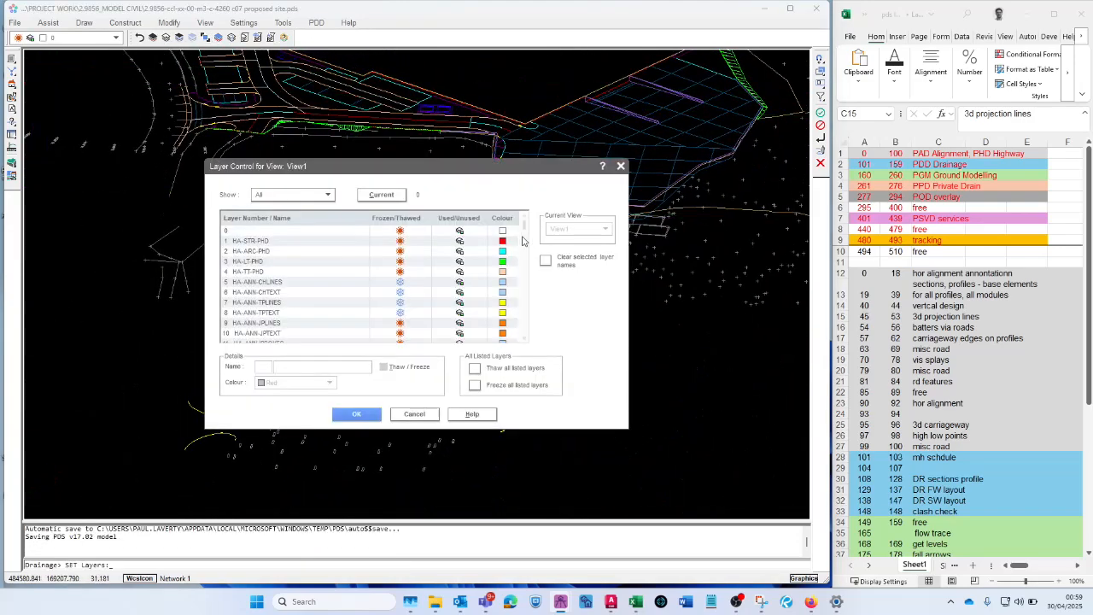
left_click_drag(526, 227, 531, 247)
left_click(256, 261)
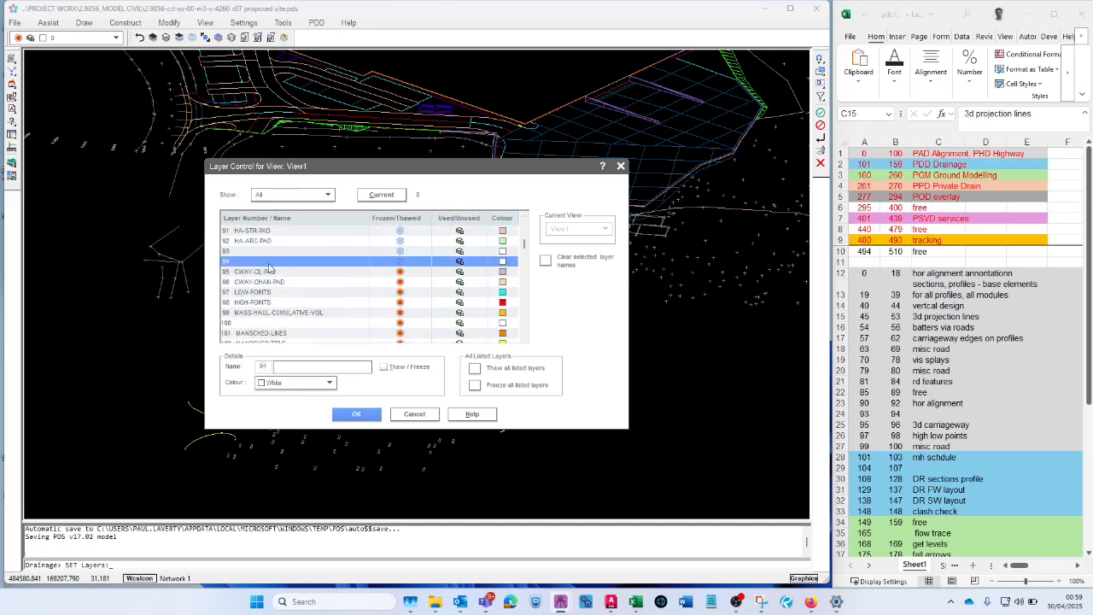
scroll(286, 293, "up", 2)
left_click(285, 271, "shift")
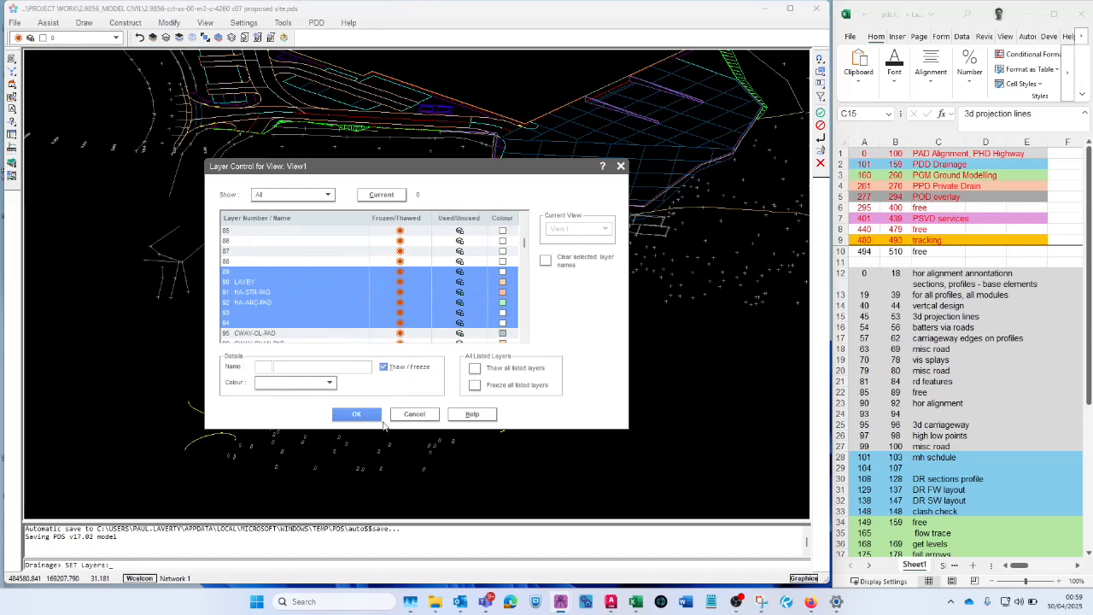
left_click(357, 414)
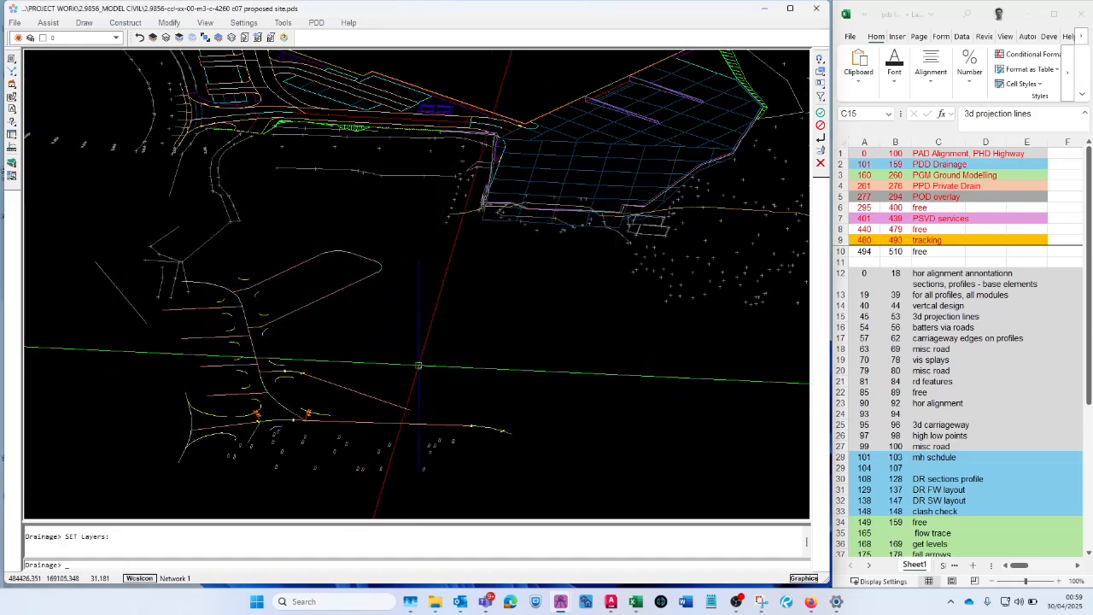
- Thaw layers 49 MA-TRIM-LINES, 50 MA-HORIZ-TP-LINES and 51 MA-VERT-TP-LINES to display the 3D projection lines
scroll(405, 380, "up", 2)
scroll(415, 337, "down", 3)
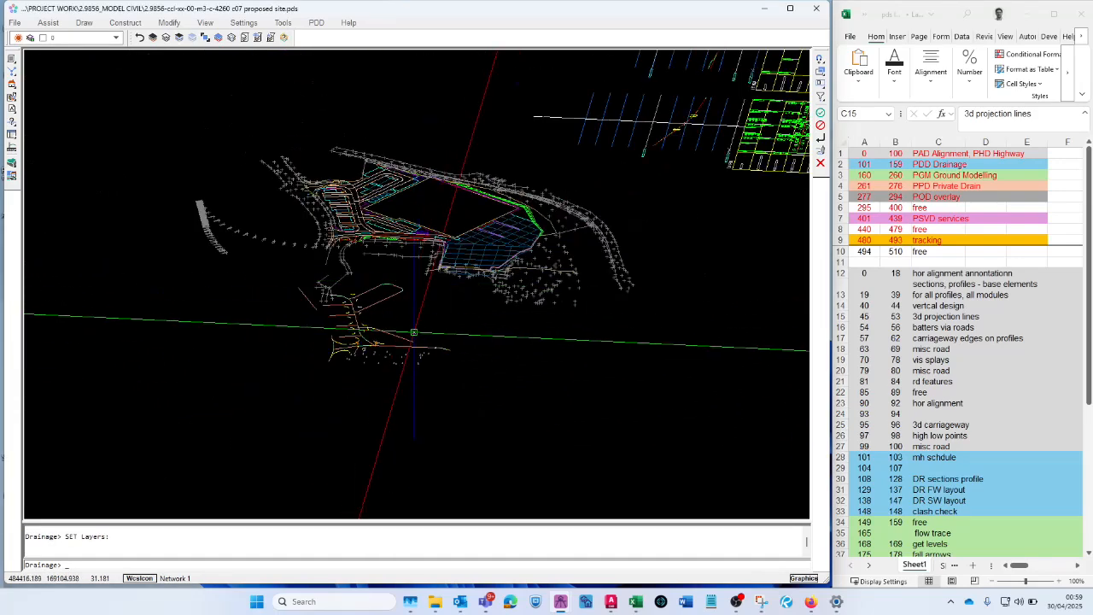
middle_click_drag(414, 337, 415, 391, "shift")
scroll(365, 321, "up", 3)
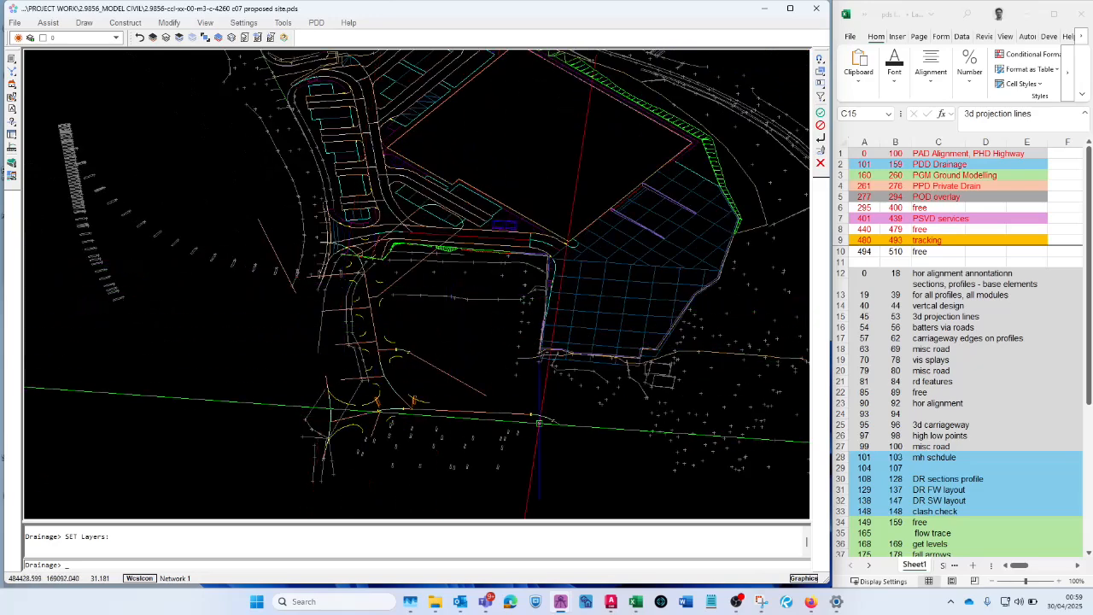
left_click(192, 38)
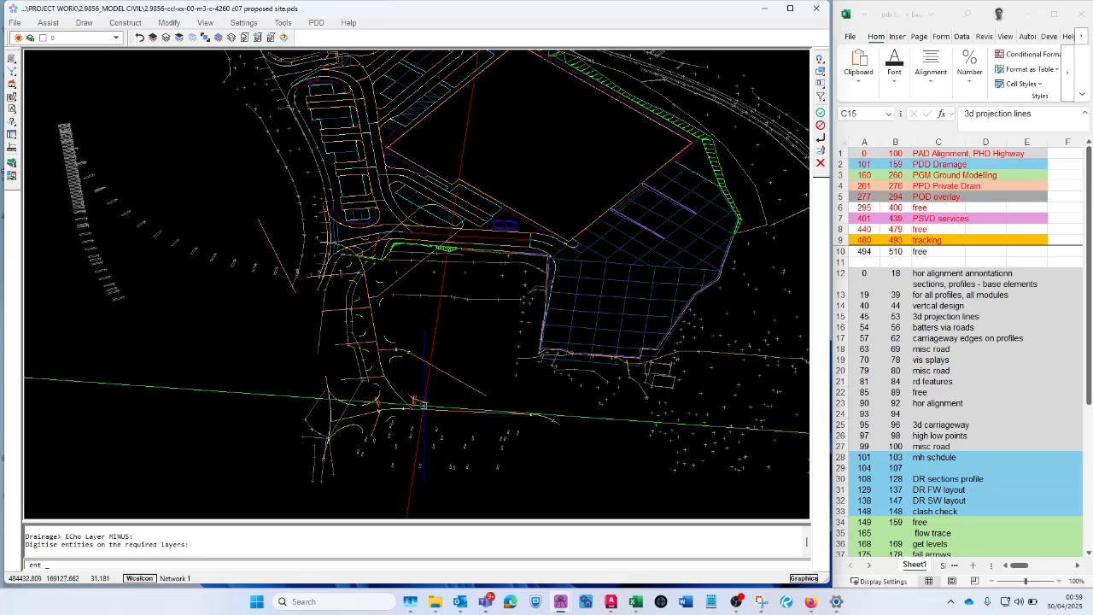
key("ctrl+e")
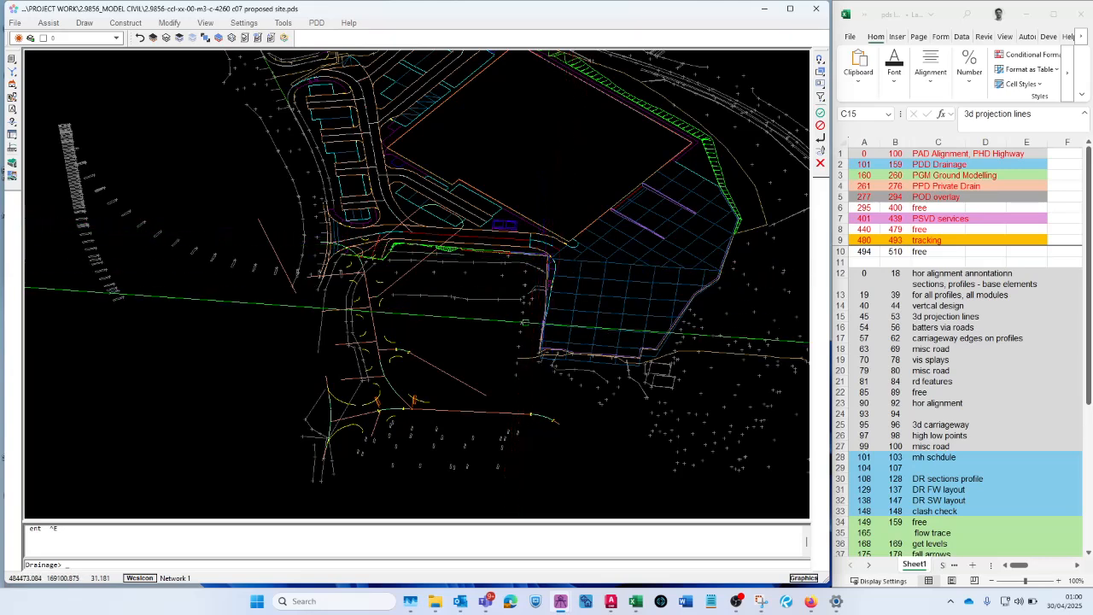
left_click(166, 38)
scroll(317, 299, "down", 15)
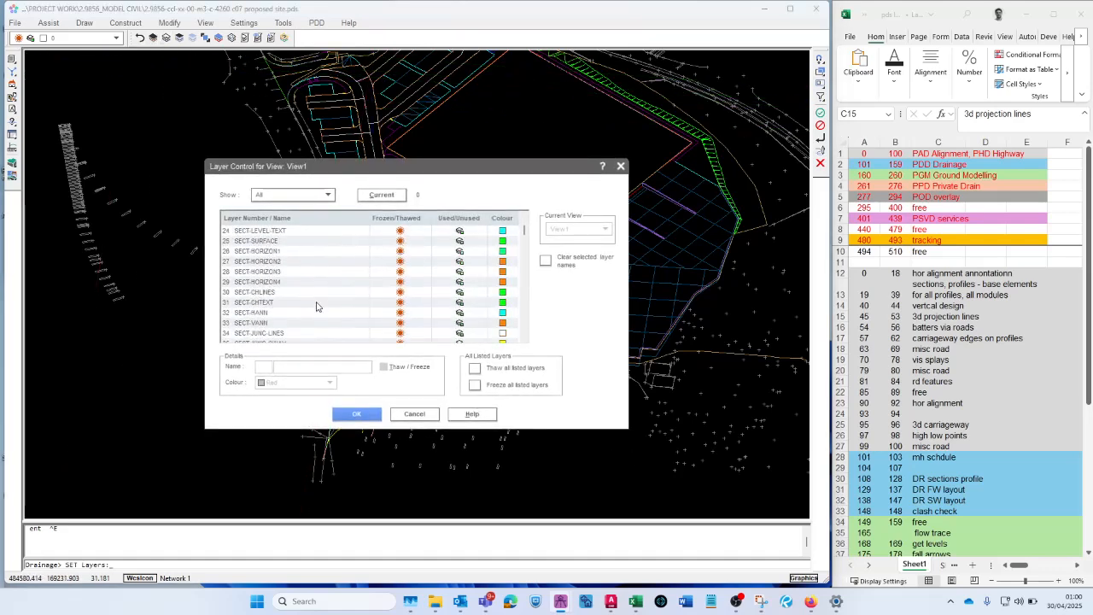
left_click(285, 272)
left_click(271, 292, "shift")
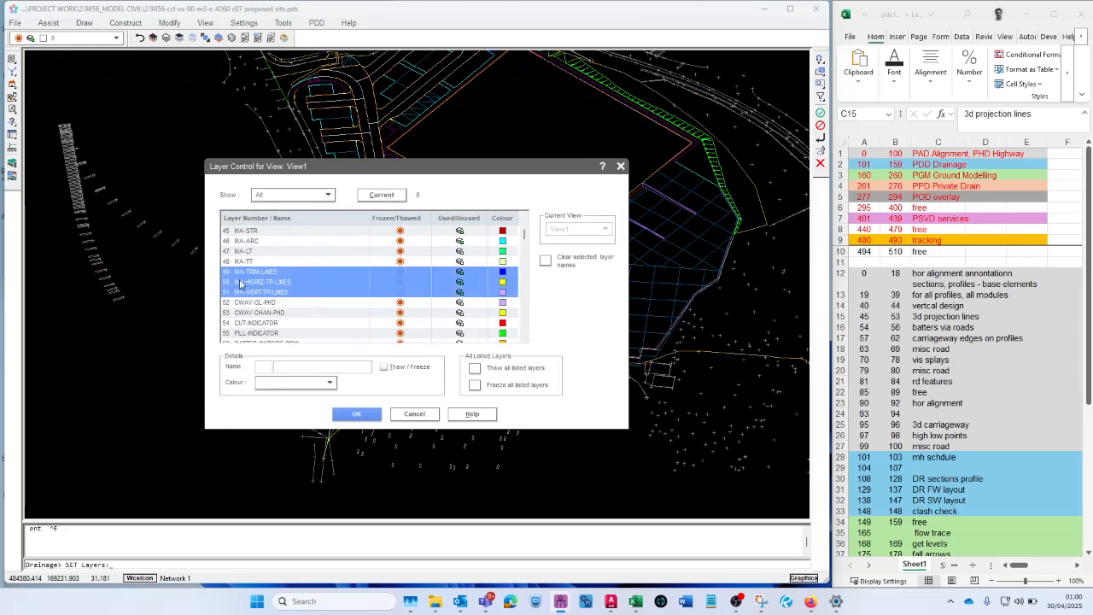
scroll(265, 299, "up", 1)
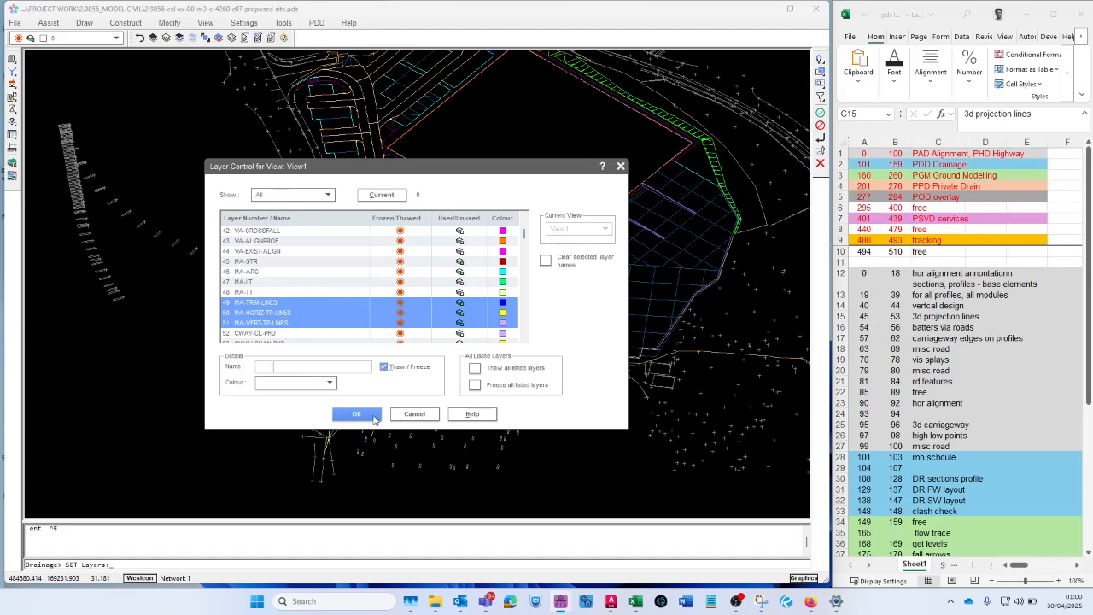
left_click(357, 414)
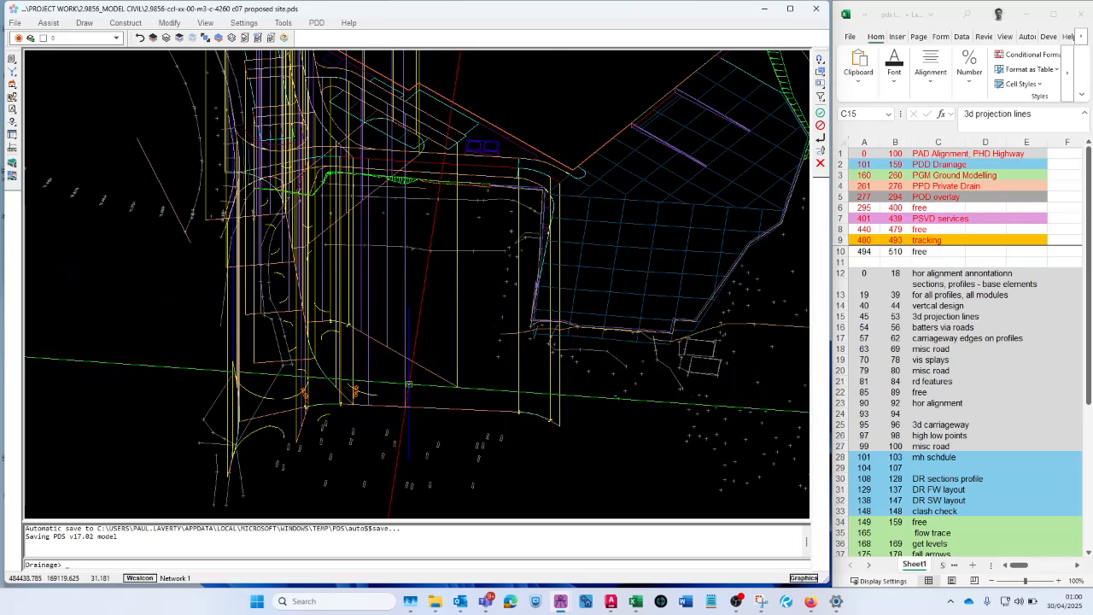
- Hide the vertical projection line layers again by picking their lines beneath the roads in the 3D view
scroll(390, 417, "down", 2)
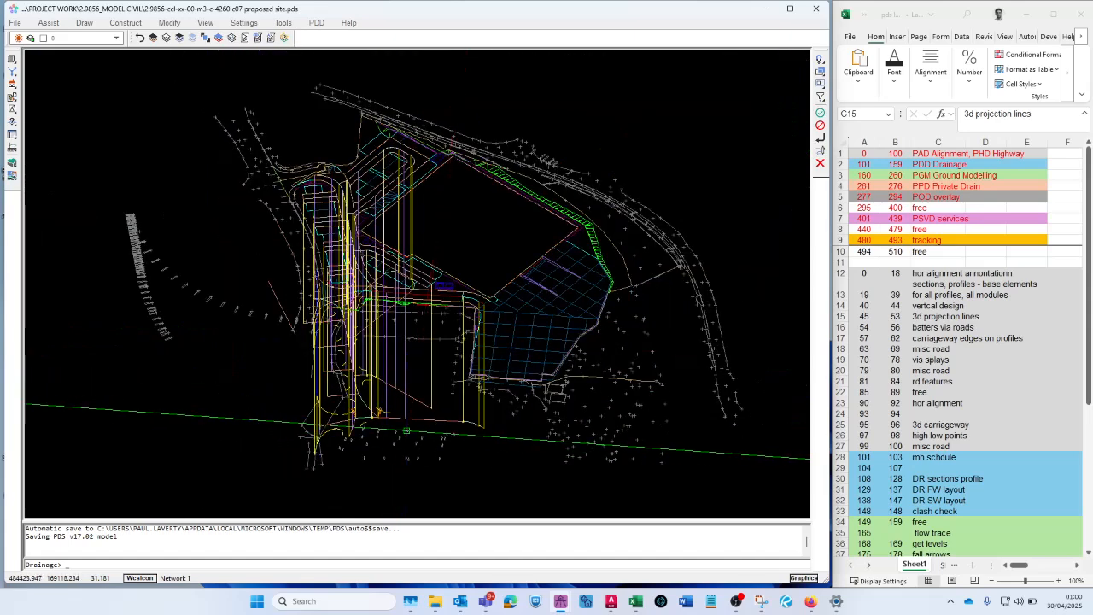
scroll(380, 408, "up", 1)
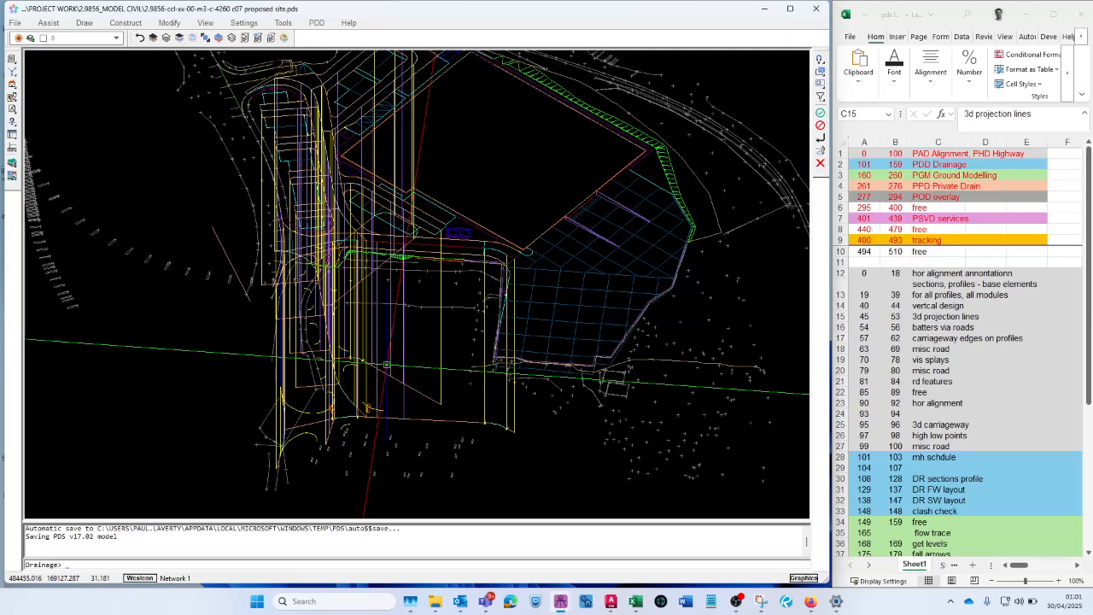
left_click(193, 38)
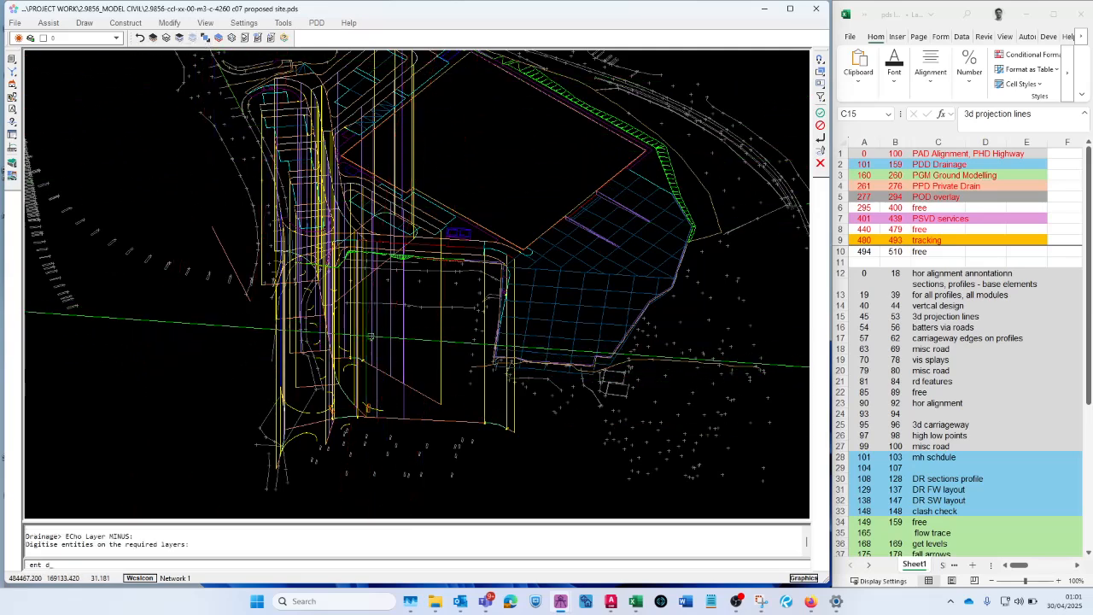
left_click(365, 329)
left_click(363, 333)
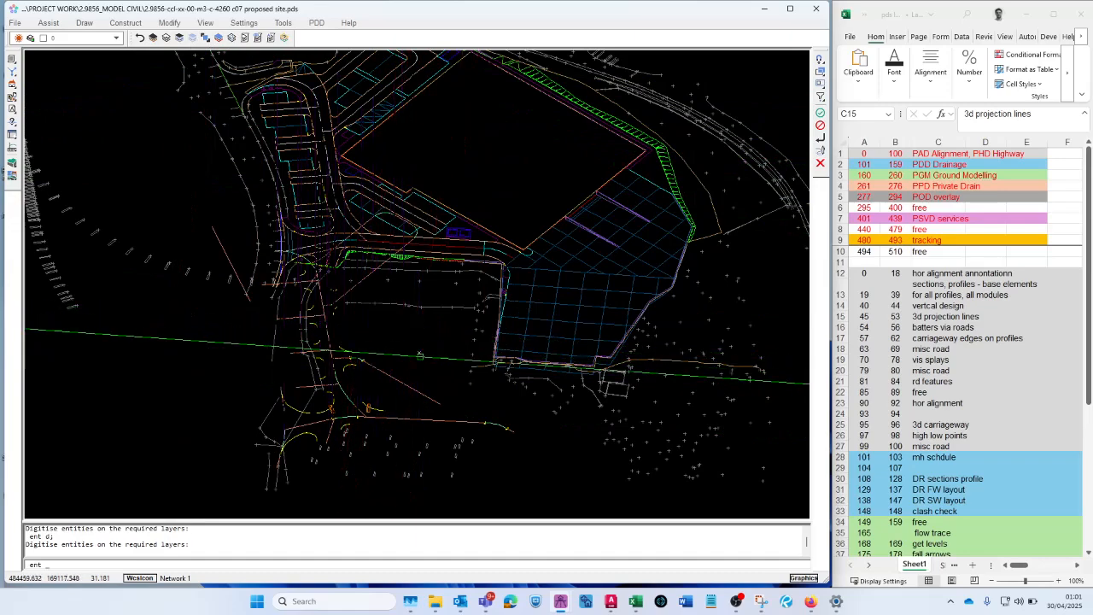
- Return the model to the standard Top view and frame the access road with its cut and fill batters
scroll(415, 347, "down", 4)
scroll(388, 332, "up", 2)
scroll(386, 332, "down", 1)
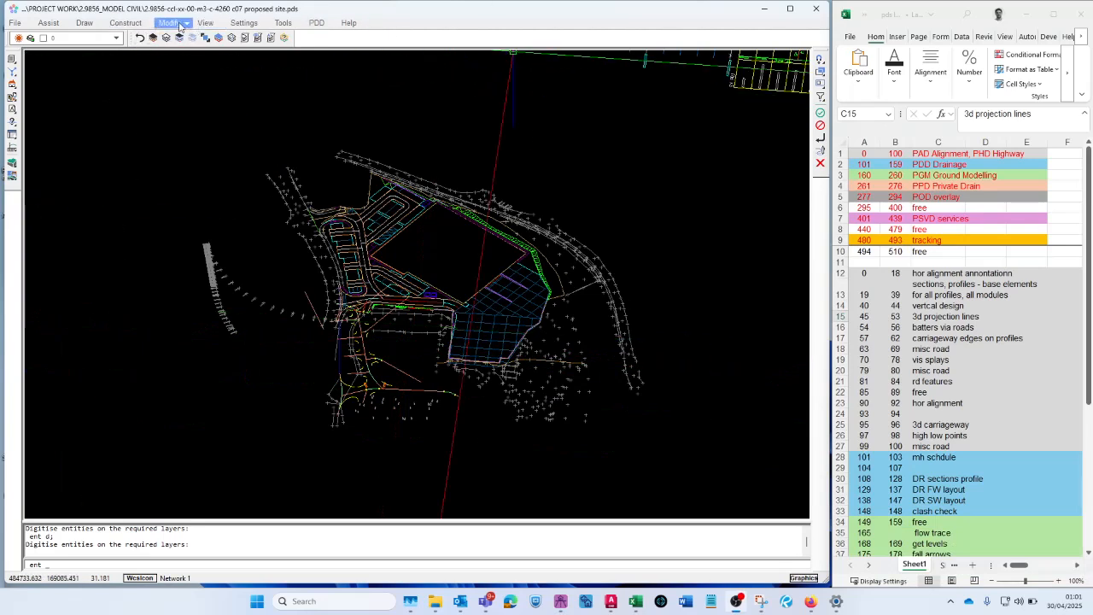
left_click(207, 23)
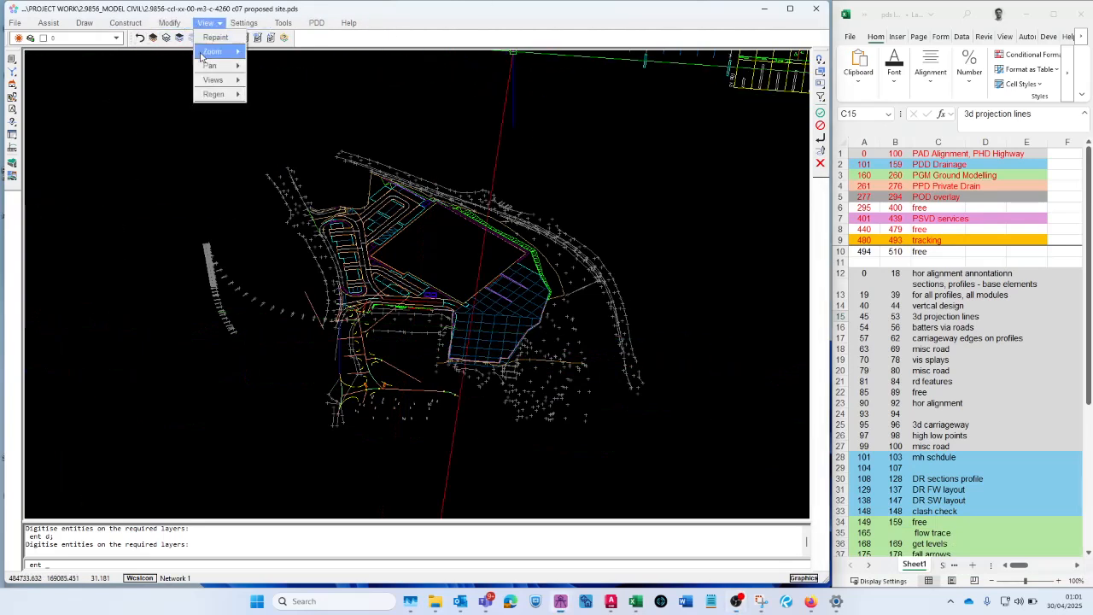
mouse_move(228, 81)
mouse_move(282, 107)
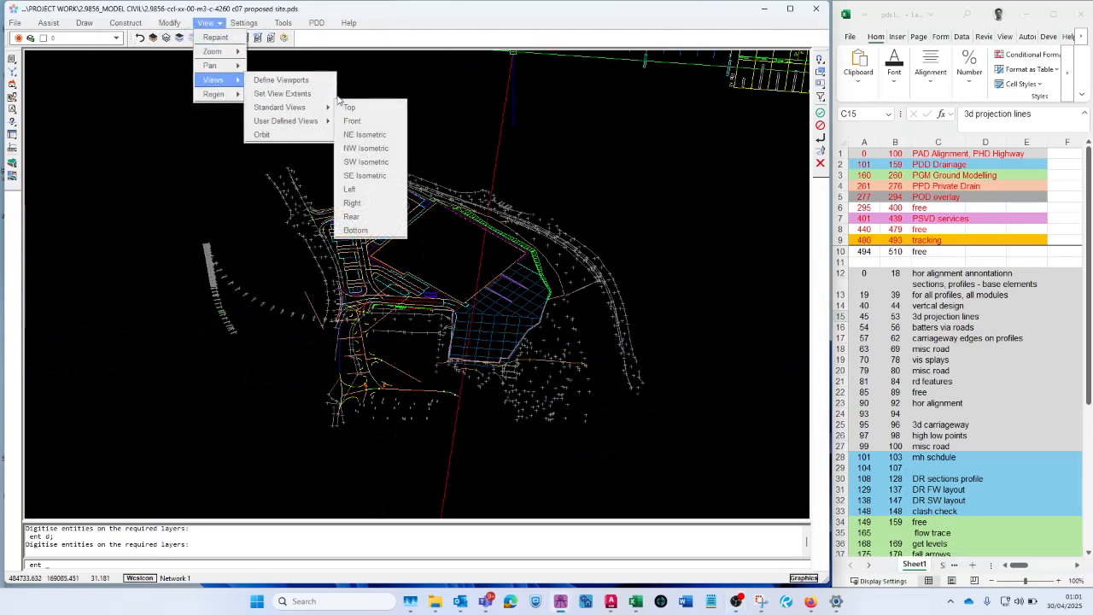
left_click(354, 107)
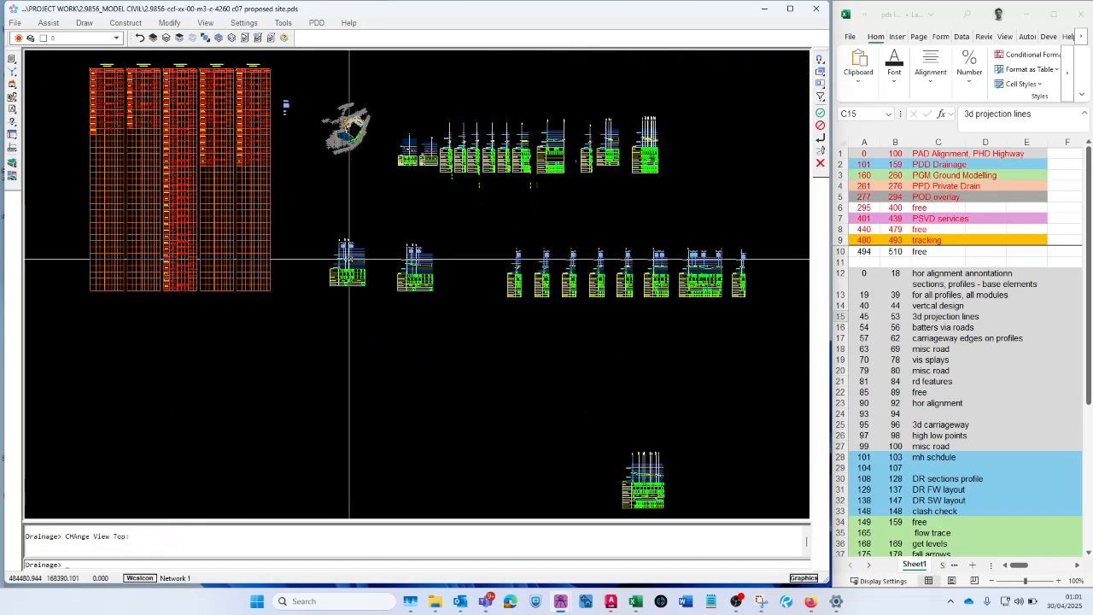
scroll(358, 148, "up", 3)
scroll(394, 198, "up", 8)
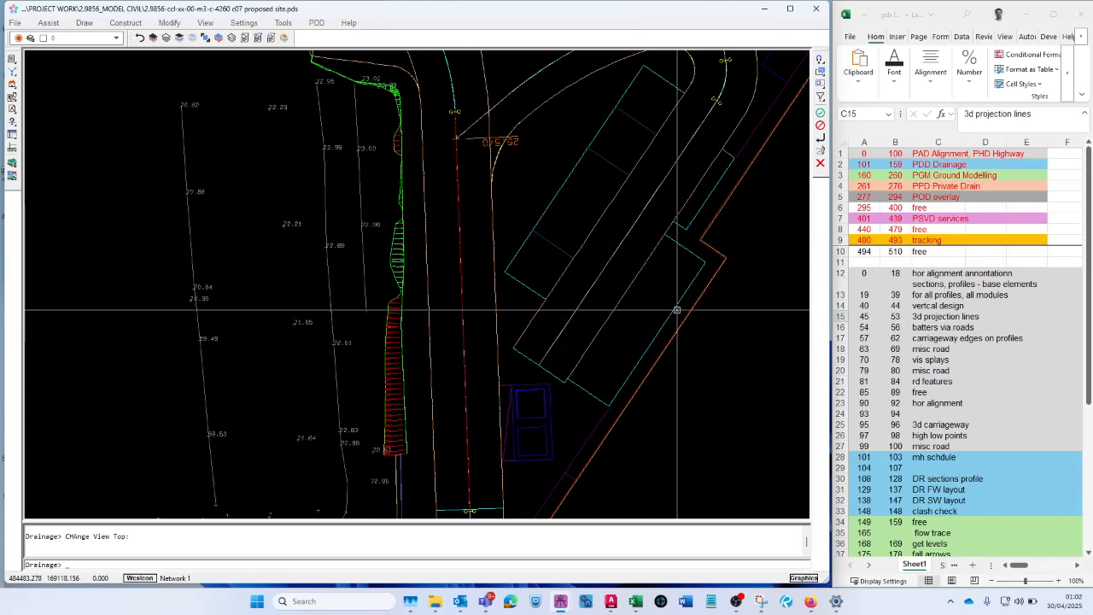
key("Escape")
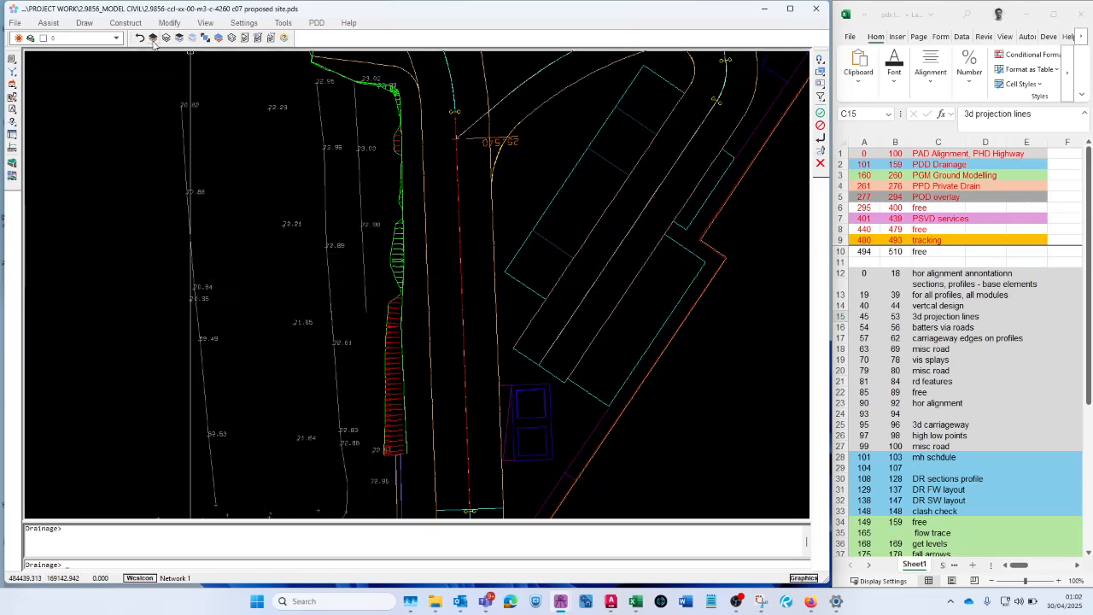
- Thaw the carriageway annotation layers from 57 CWAY-ANN-CHAN-LHS to 62 CWAY-ANN-CHAN-RHS-RH
left_click(166, 38)
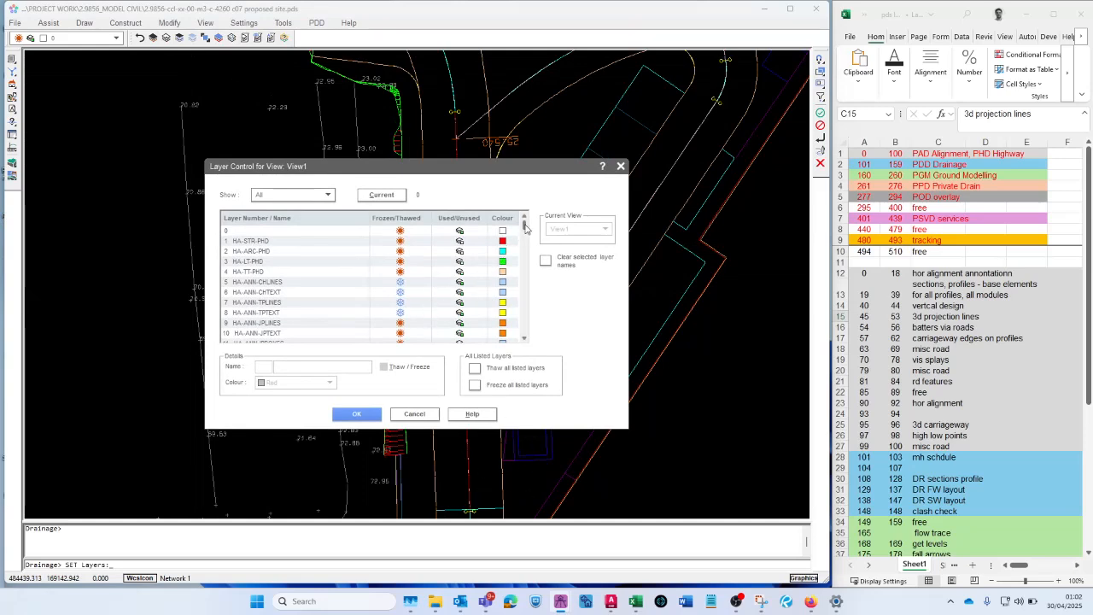
left_click_drag(525, 226, 526, 242)
scroll(295, 291, "up", 2)
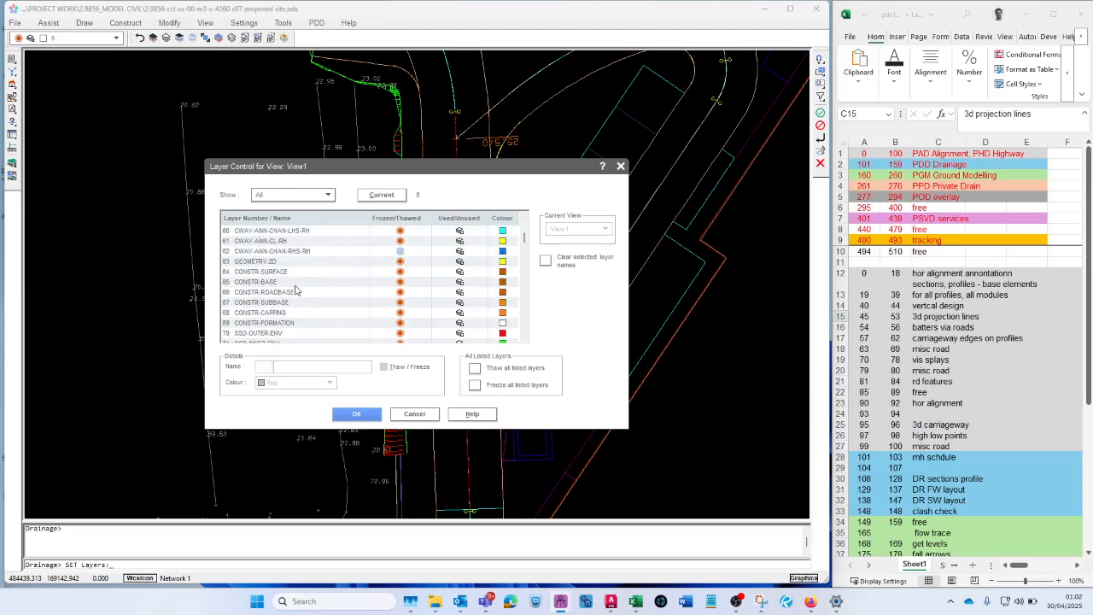
scroll(320, 295, "up", 2)
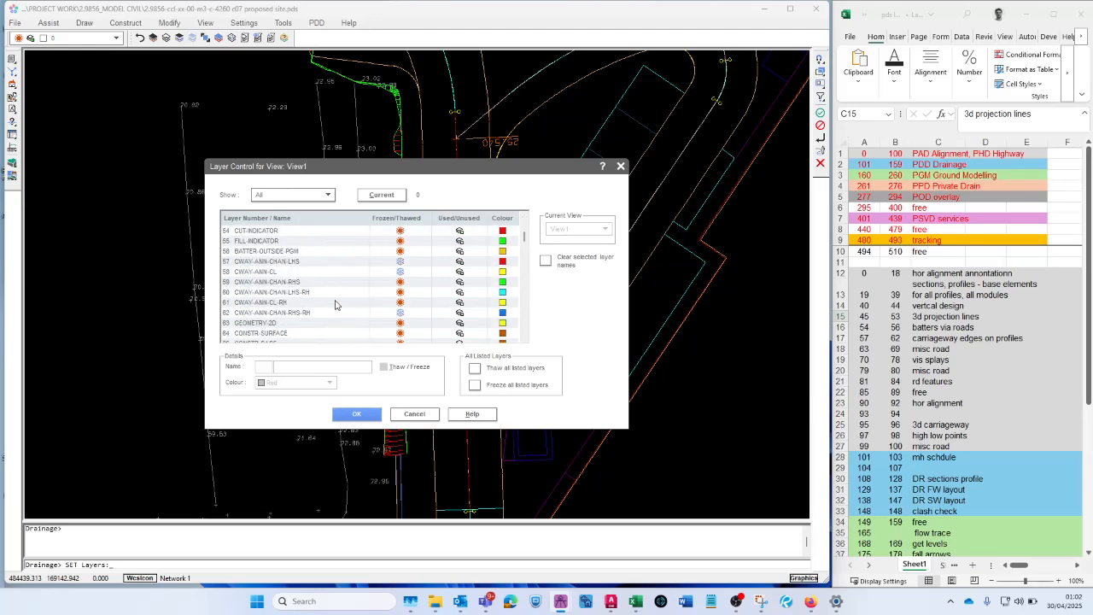
left_click(280, 262)
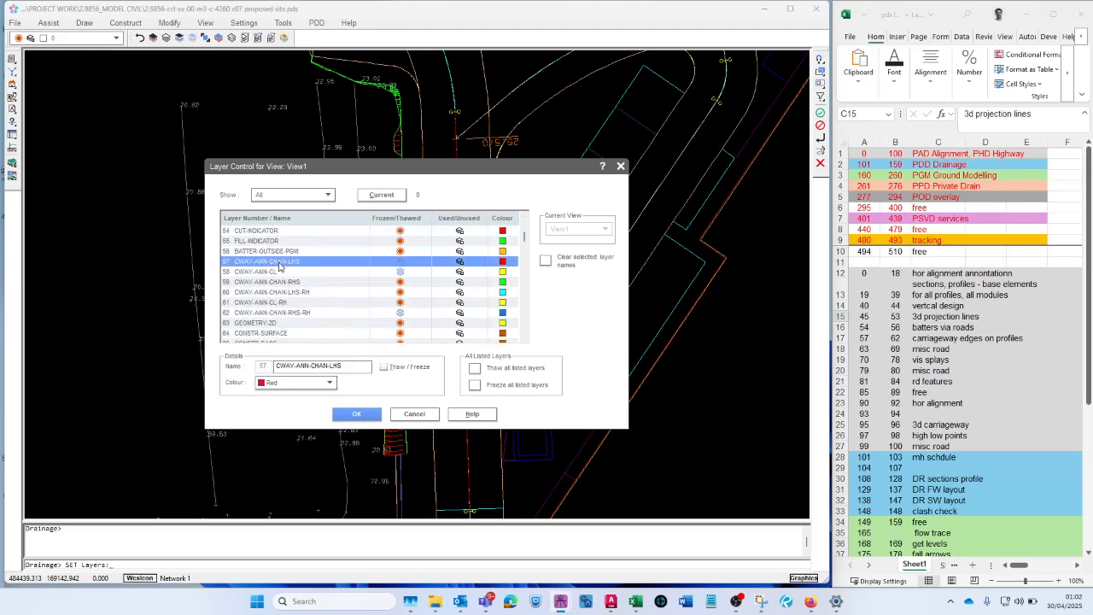
left_click(268, 313, "shift")
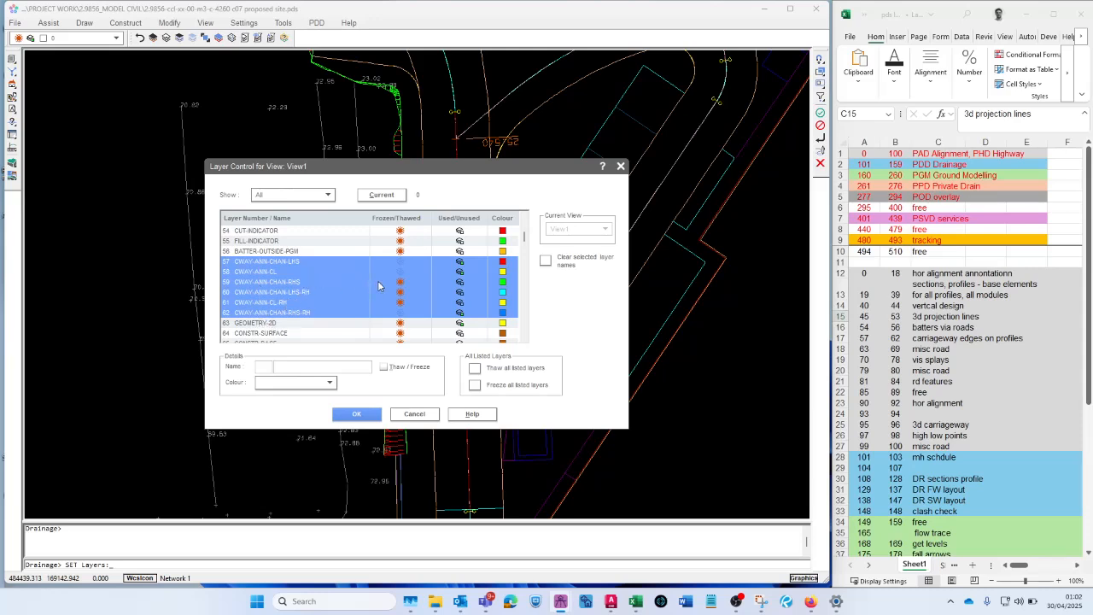
left_click(404, 272)
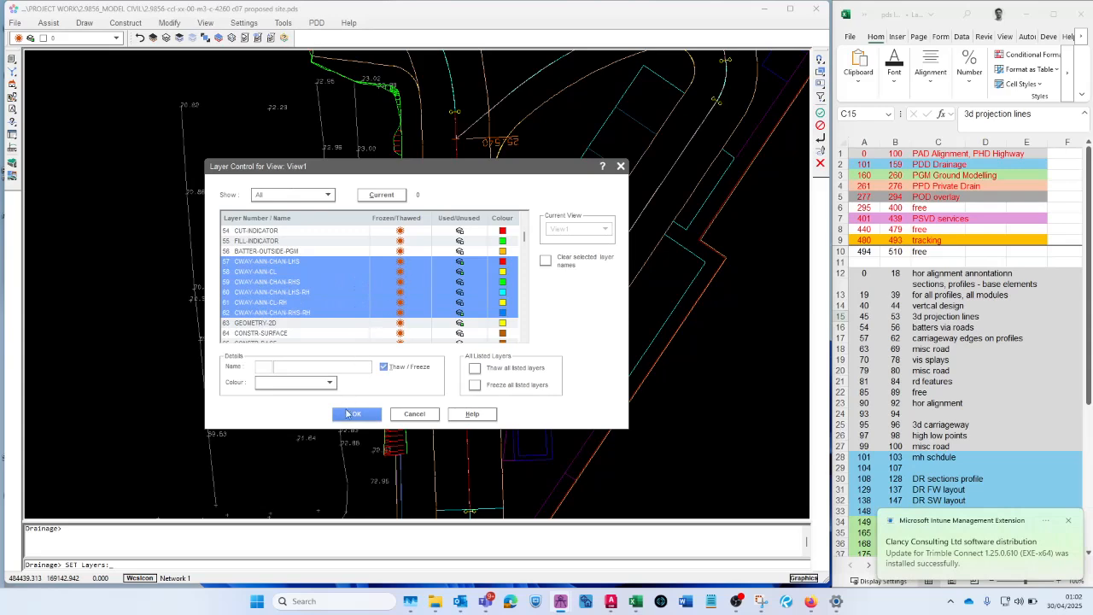
left_click(351, 414)
- Verify the layers of the red and blue channel lines above and below the road line on the N_PBAY2A profile
scroll(415, 378, "down", 1)
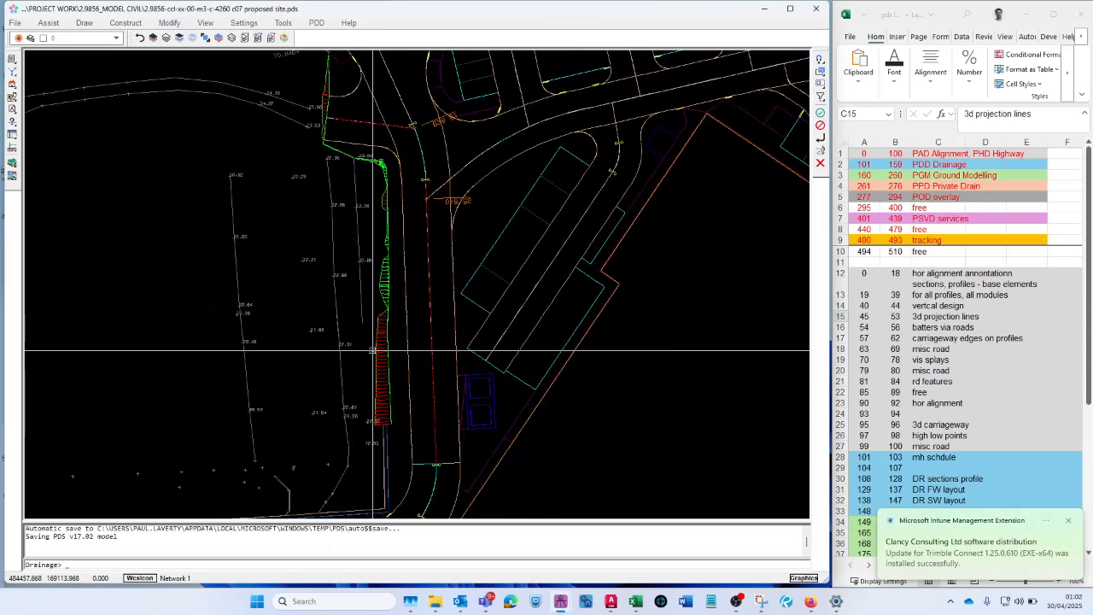
scroll(357, 340, "down", 1)
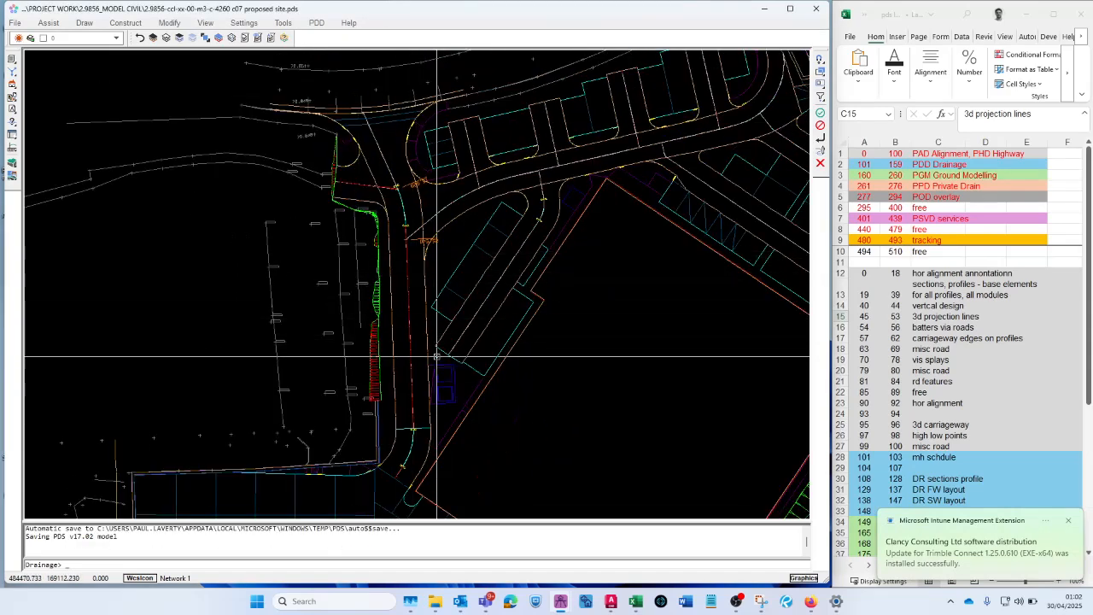
scroll(329, 358, "down", 4)
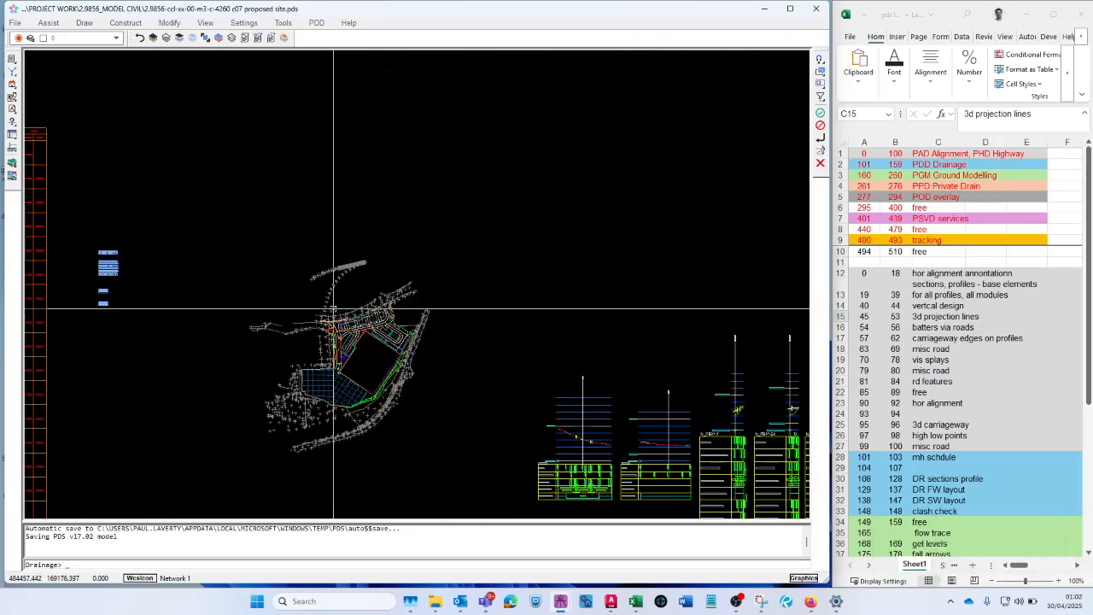
scroll(564, 393, "up", 5)
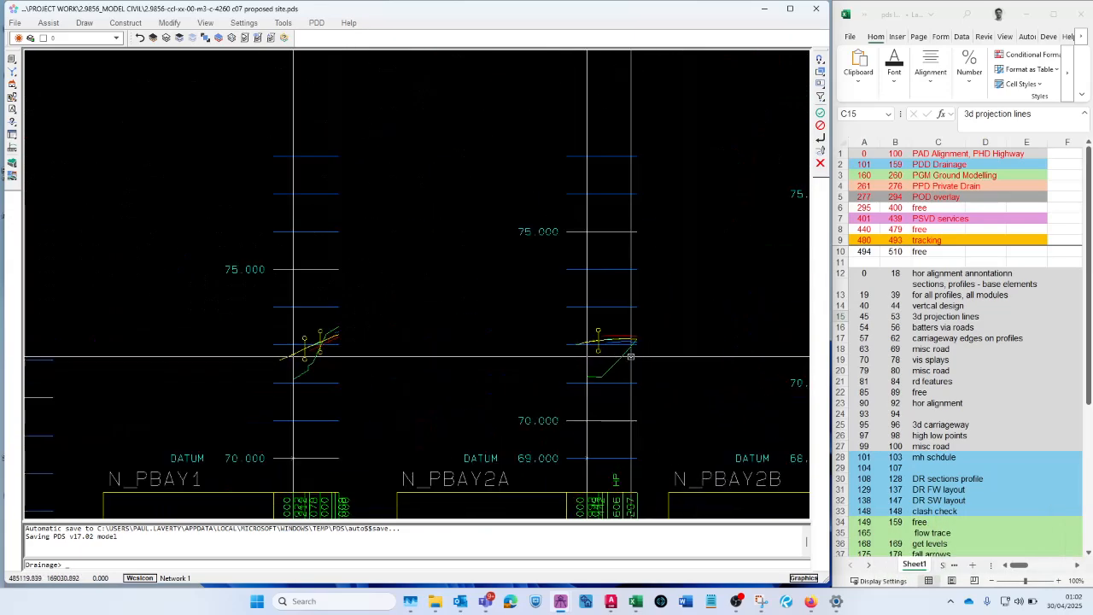
scroll(576, 322, "up", 3)
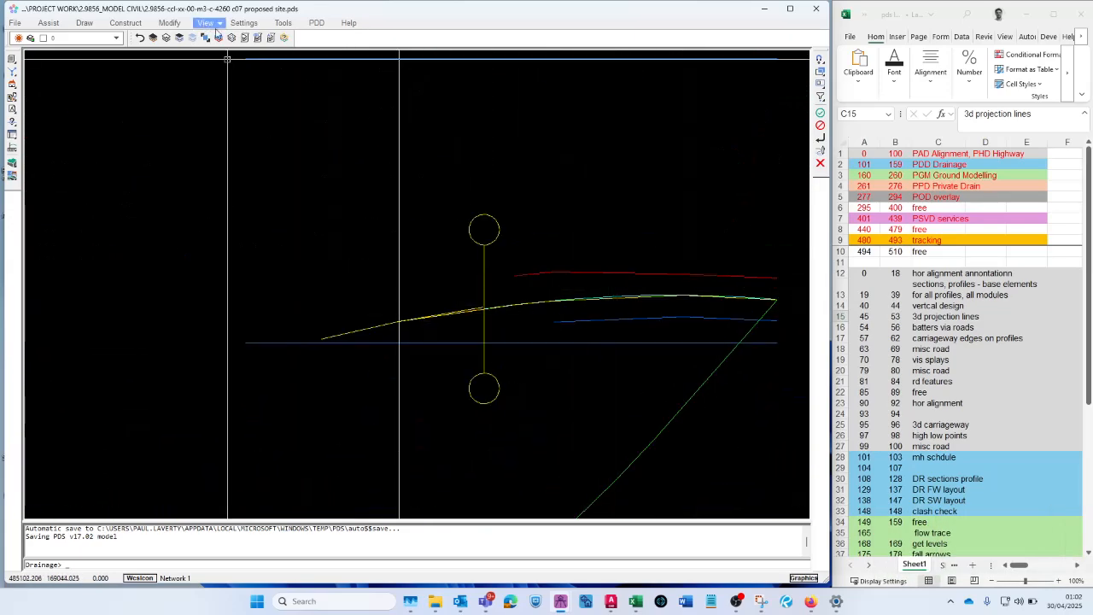
left_click(231, 37)
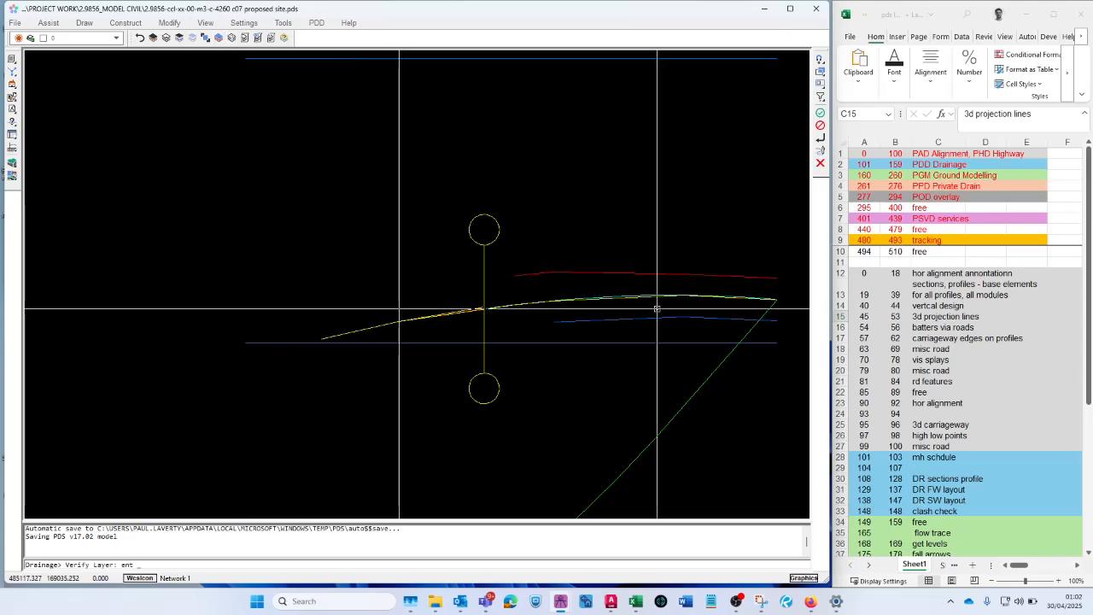
left_click(628, 275)
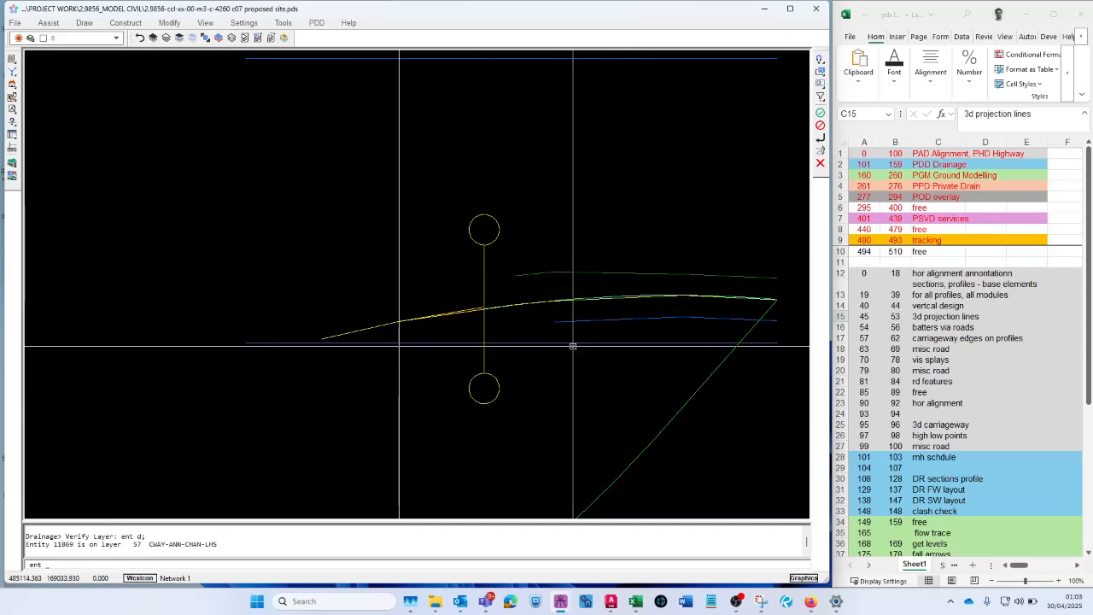
left_click(665, 322)
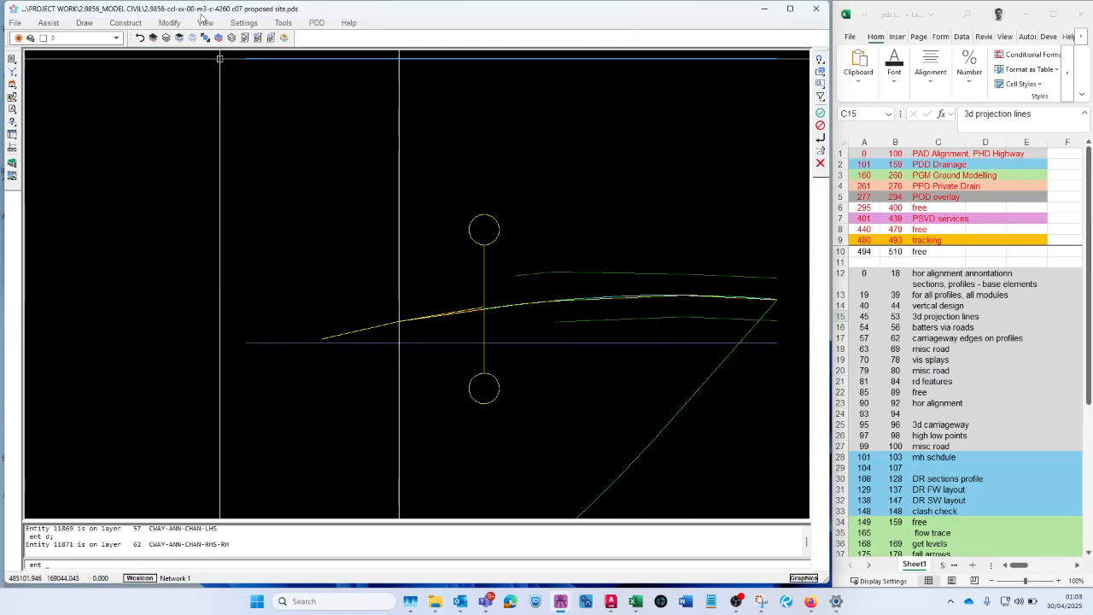
- Freeze the CWAY-ANN carriageway edge annotation layers, including 58 to 62
left_click(166, 37)
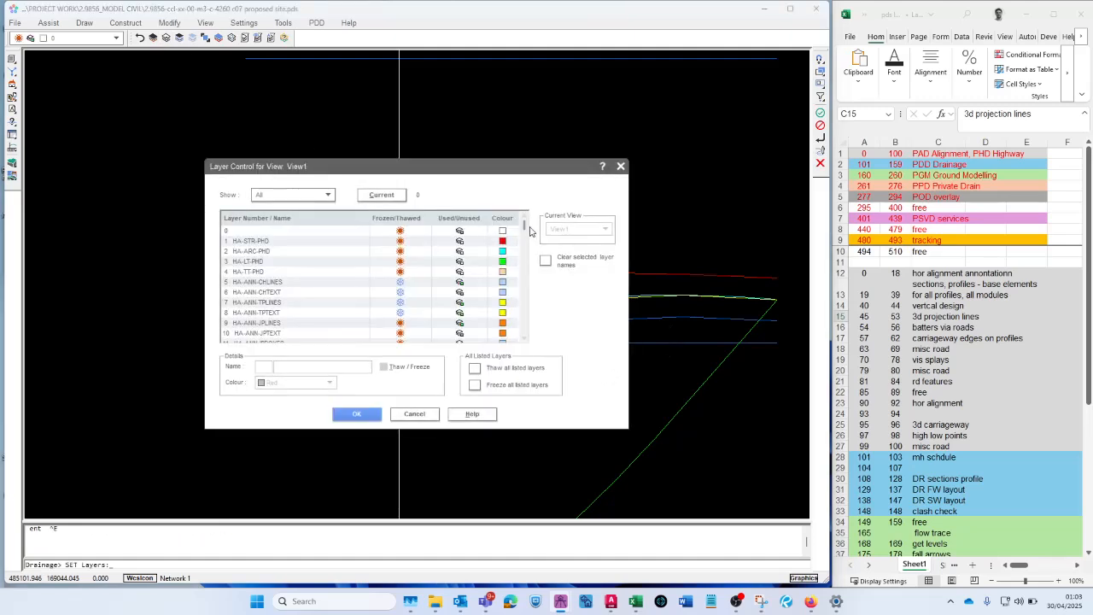
mouse_move(524, 228)
left_mouse_down()
mouse_move(527, 256)
mouse_move(535, 246)
left_mouse_up()
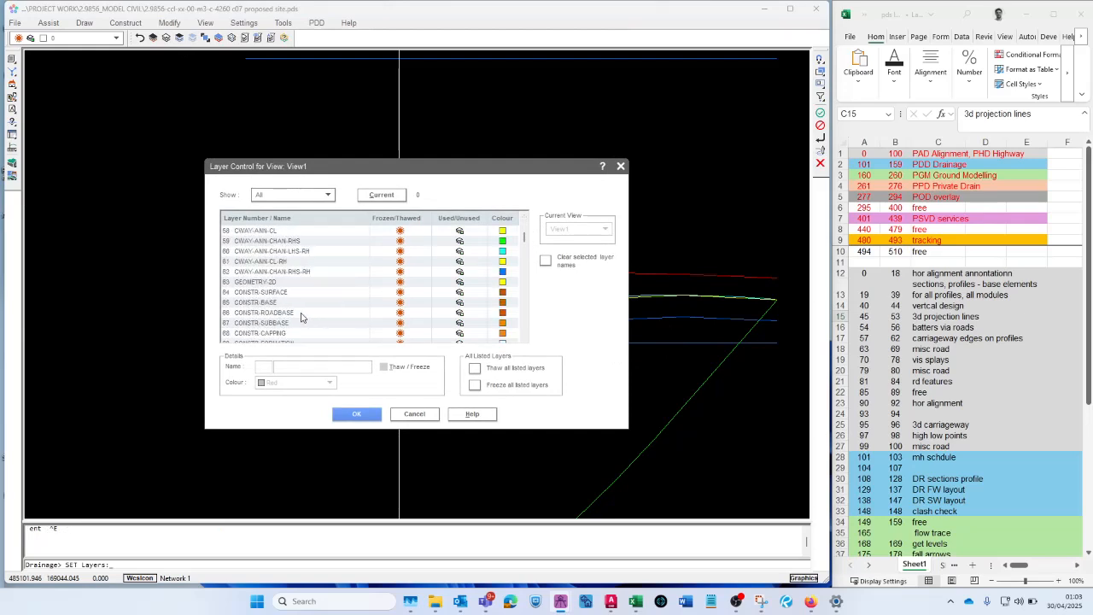
scroll(333, 318, "up", 3)
left_click(289, 303)
scroll(286, 304, "up", 1)
scroll(287, 304, "up", 2)
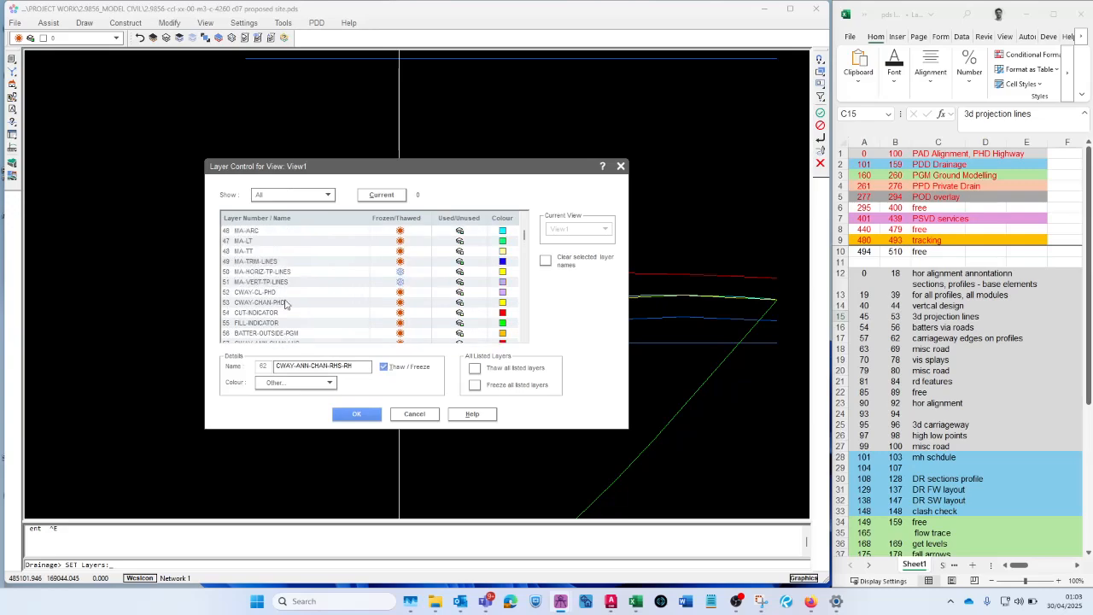
left_click(356, 414)
- Return to the site layout, tilt it into a 3D view, and verify the layer of a yellow arc beneath the roads
scroll(464, 286, "down", 5)
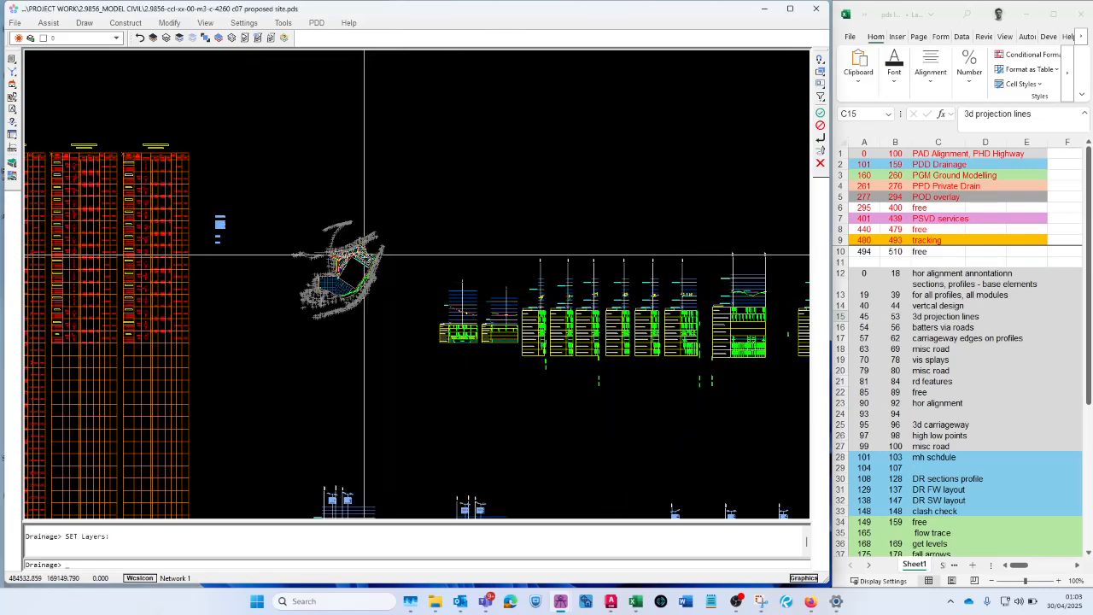
scroll(368, 255, "up", 3)
scroll(237, 256, "up", 2)
scroll(342, 317, "up", 2)
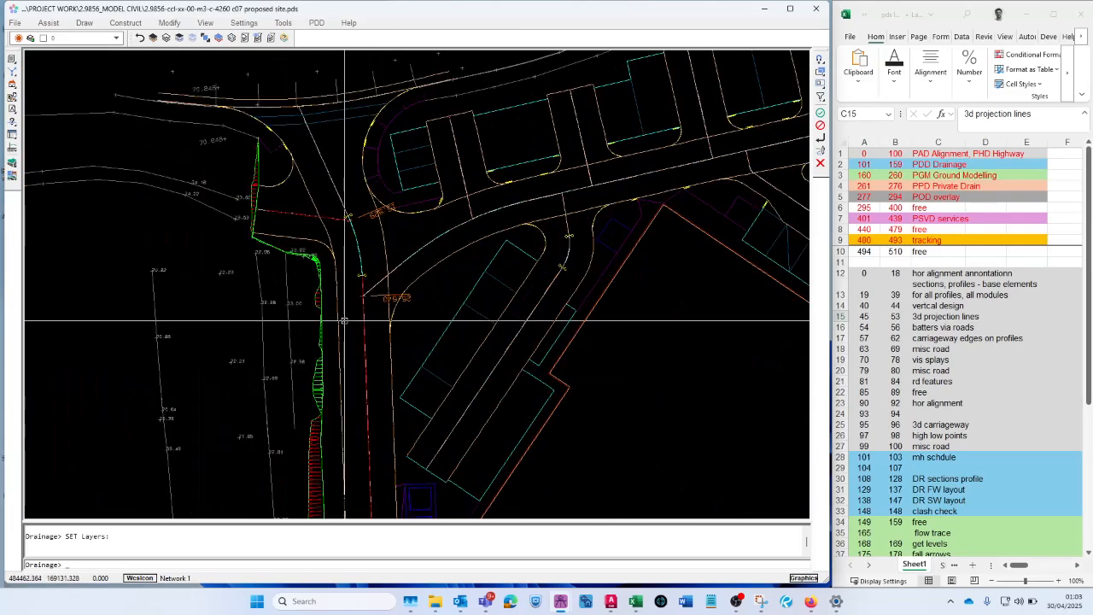
mouse_move(394, 349)
middle_mouse_down()
mouse_move(471, 306)
mouse_move(483, 282)
middle_mouse_up()
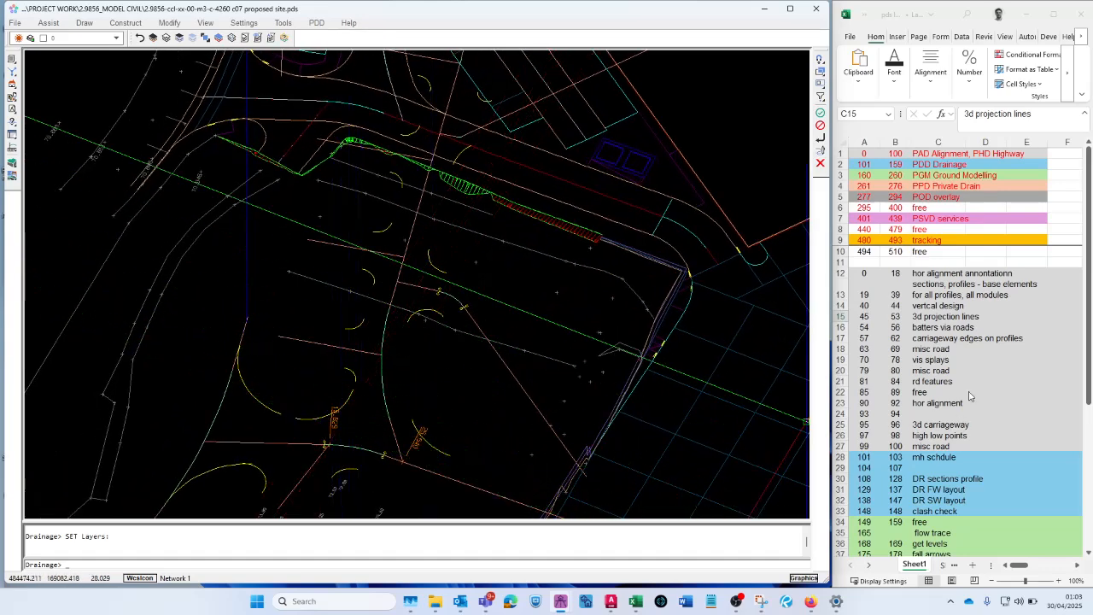
left_click(233, 38)
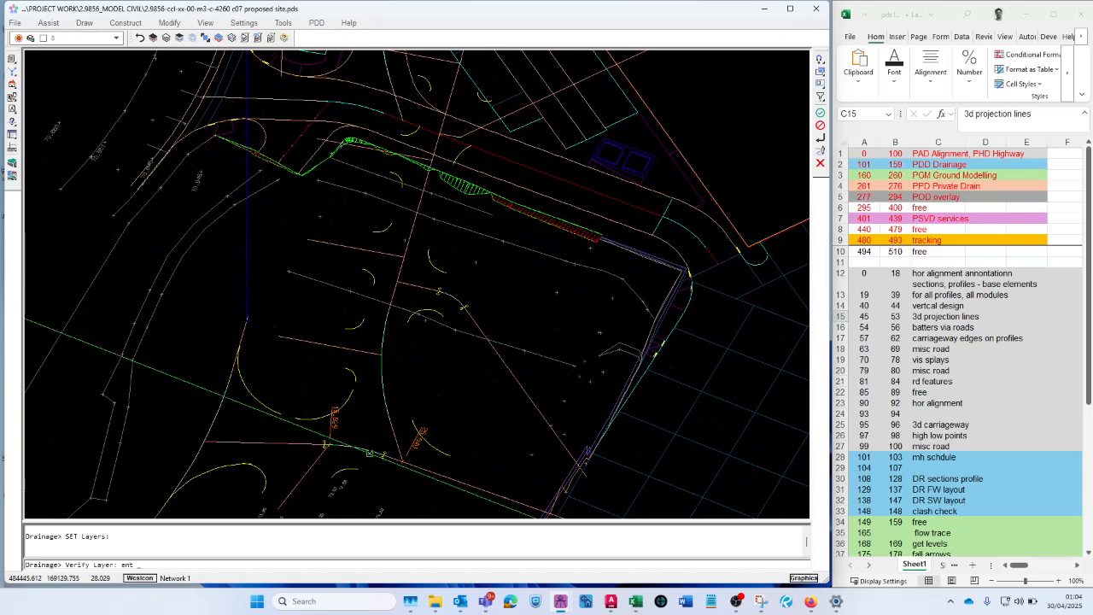
right_click(316, 419)
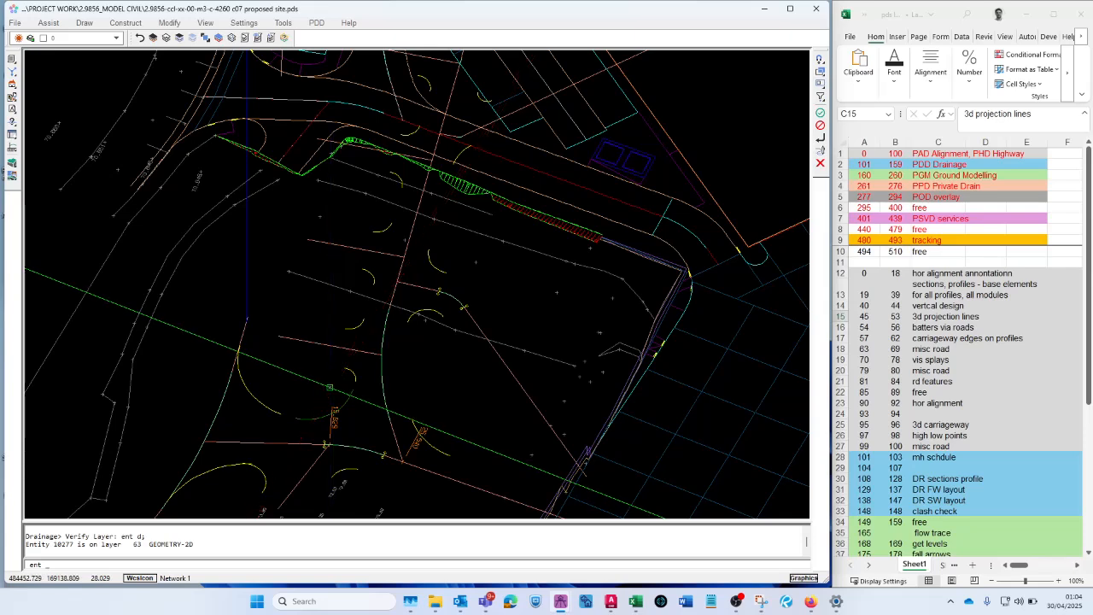
key("Return")
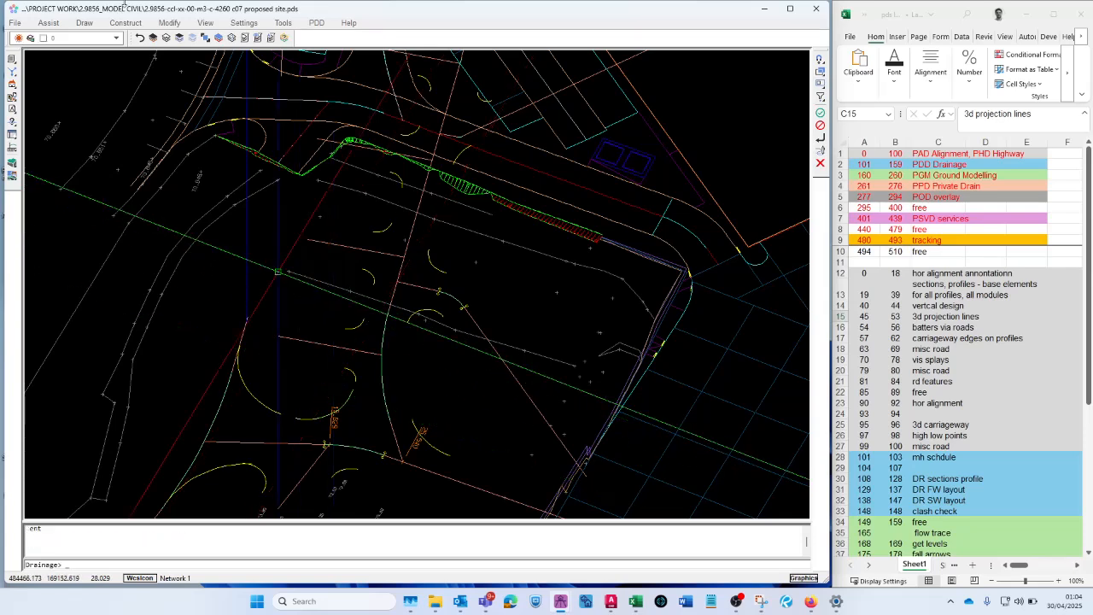
- Examine layer 63 GEOMETRY-2D and the road construction layers 64 CONSTR-SURFACE to 69 CONSTR-FORMATION in the layer settings
left_click(166, 38)
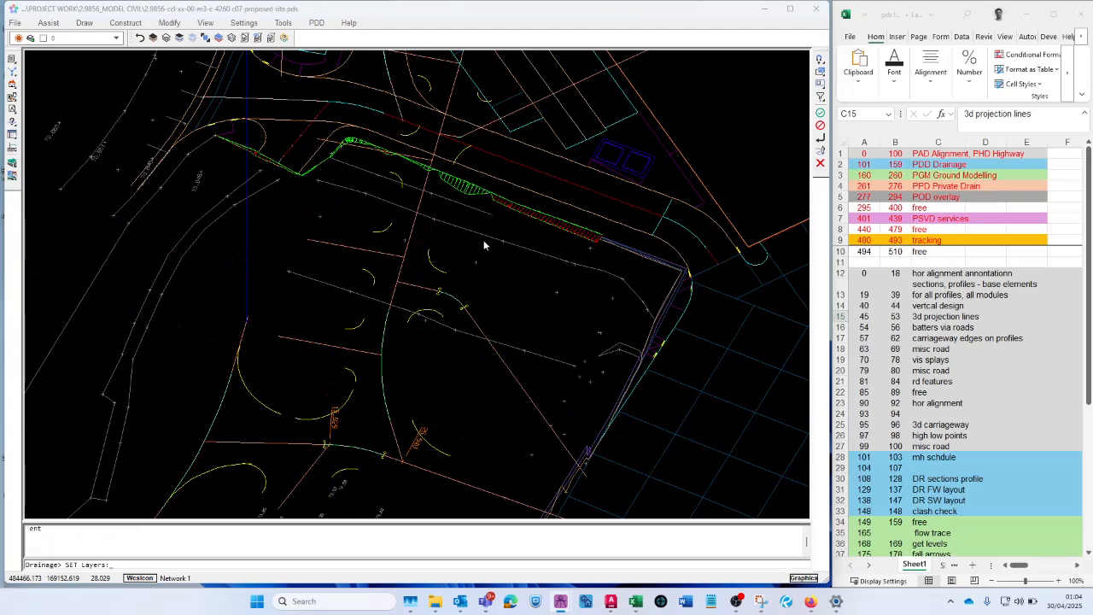
left_click(519, 228)
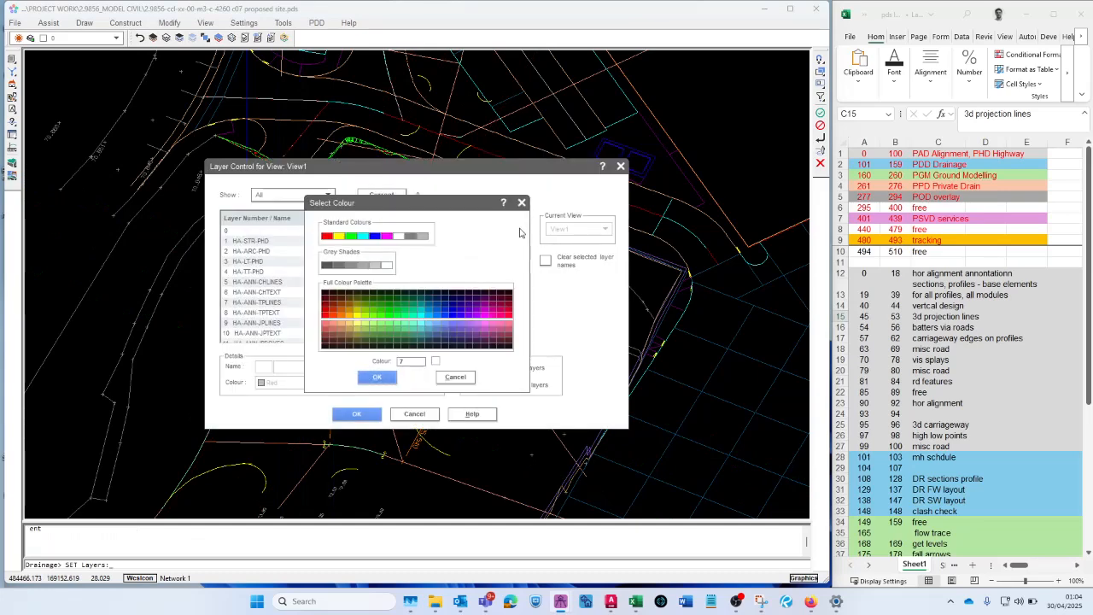
left_click(522, 203)
left_click_drag(526, 227, 525, 239)
left_click(279, 282)
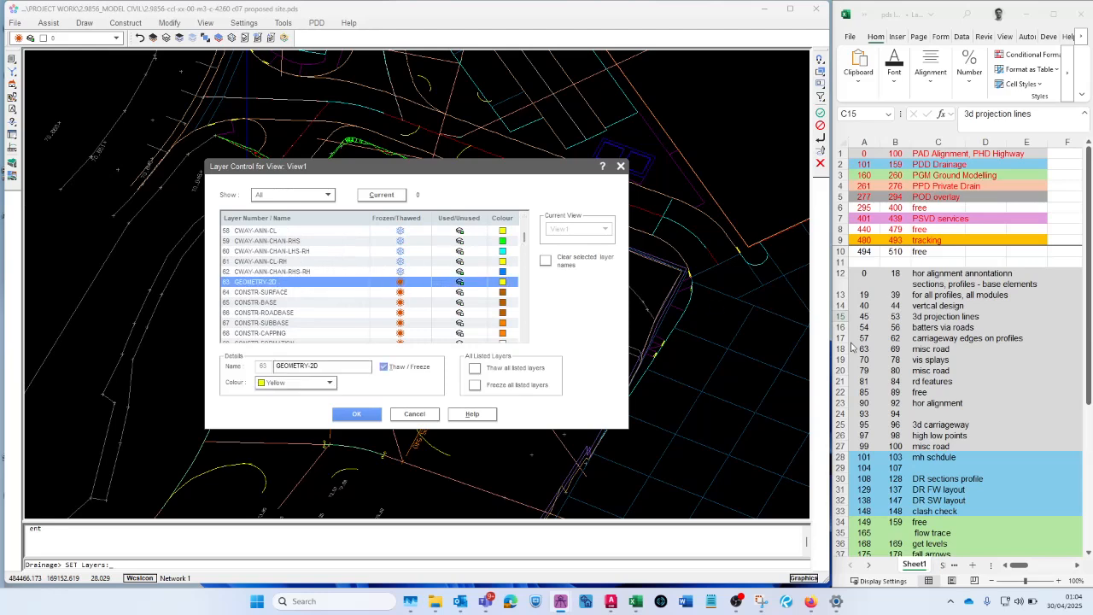
left_click(291, 292)
scroll(296, 260, "down", 1)
scroll(296, 261, "down", 1)
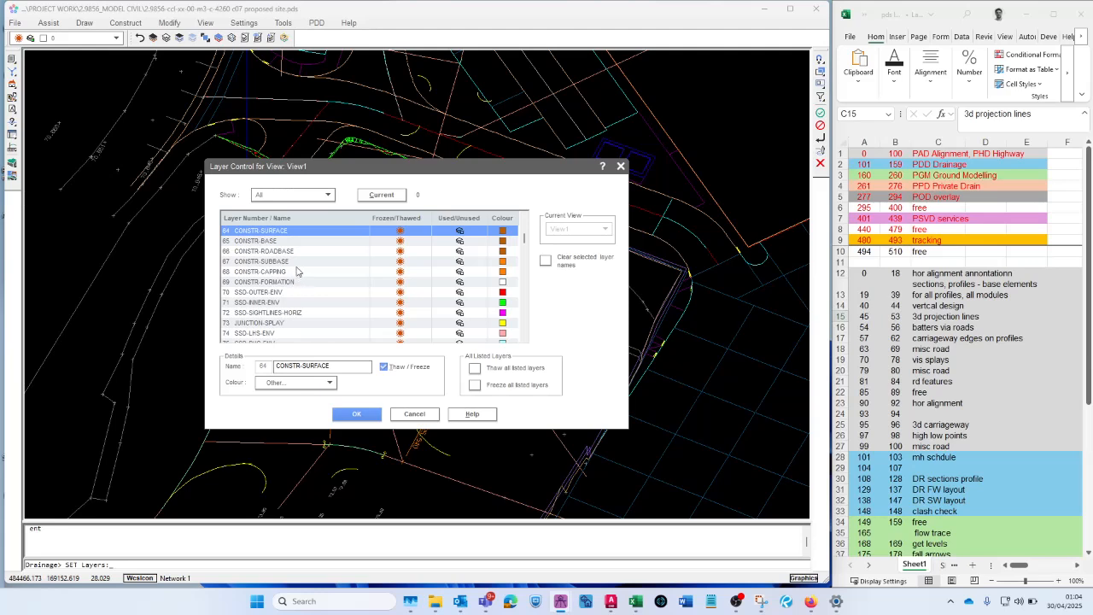
left_click(281, 283)
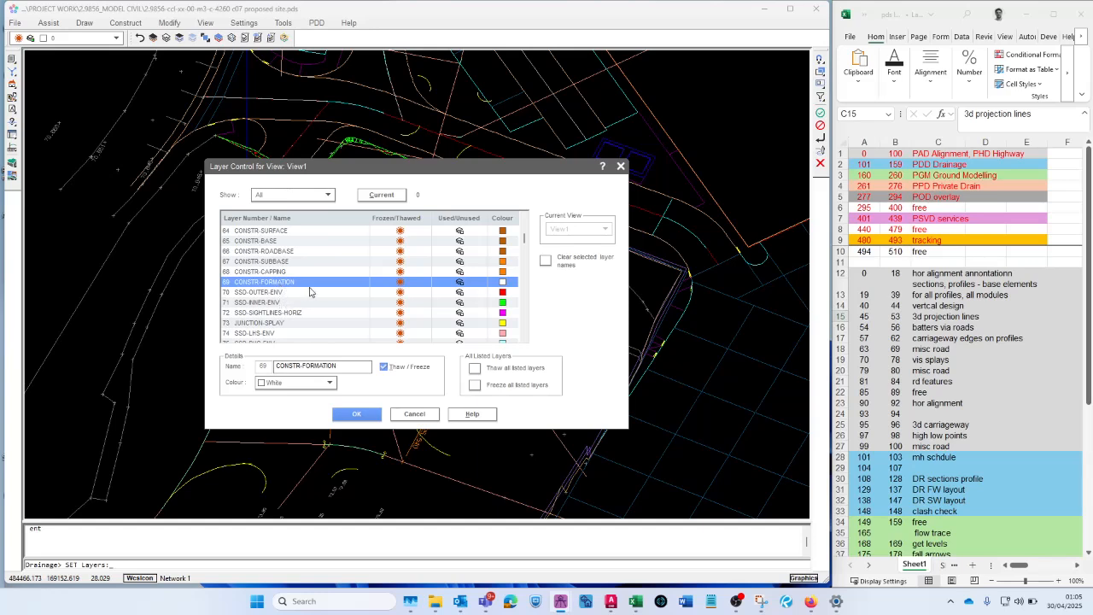
- Examine the visibility splay layers from 70 SSD-OUTER-ENV to 78 CWAY-ANN-SPEED-TABLE and compare them with the lower-numbered section layers
left_click(255, 292)
scroll(255, 294, "down", 2)
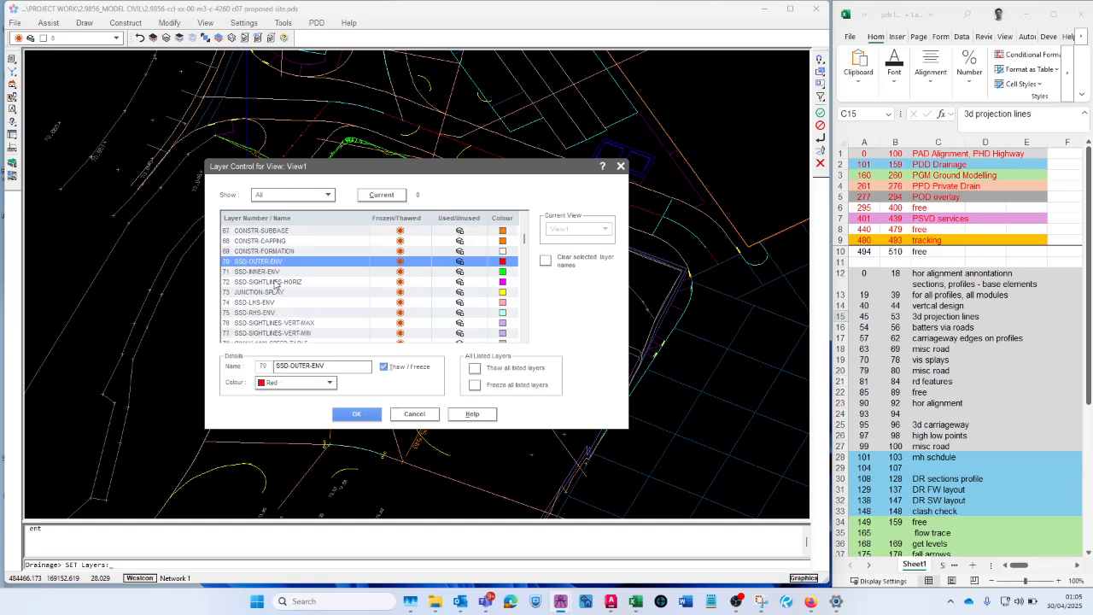
left_click(255, 314)
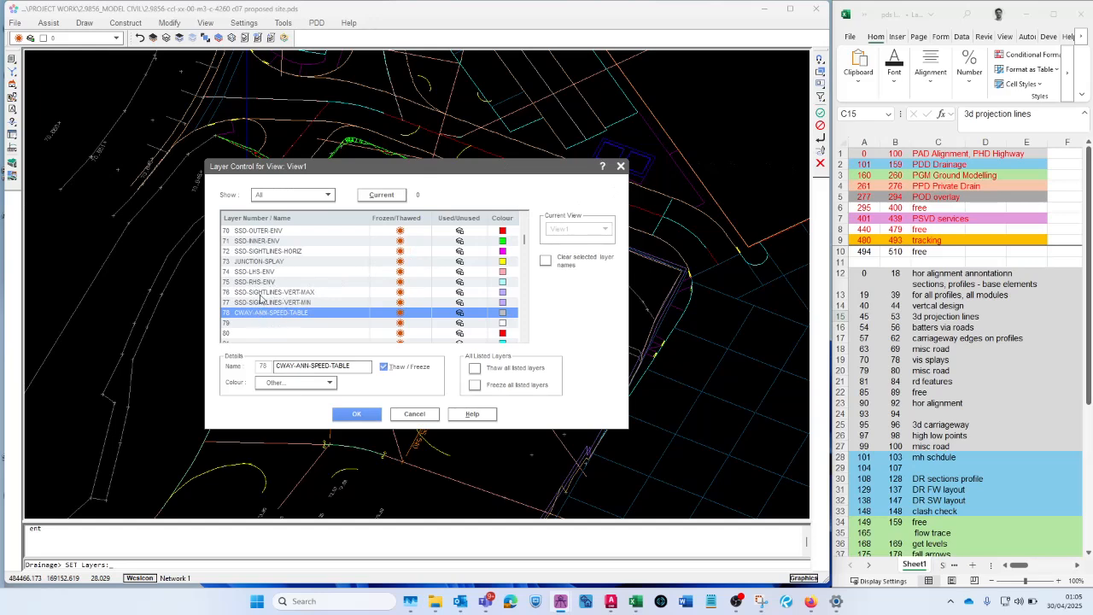
scroll(290, 269, "down", 2)
scroll(288, 278, "up", 15)
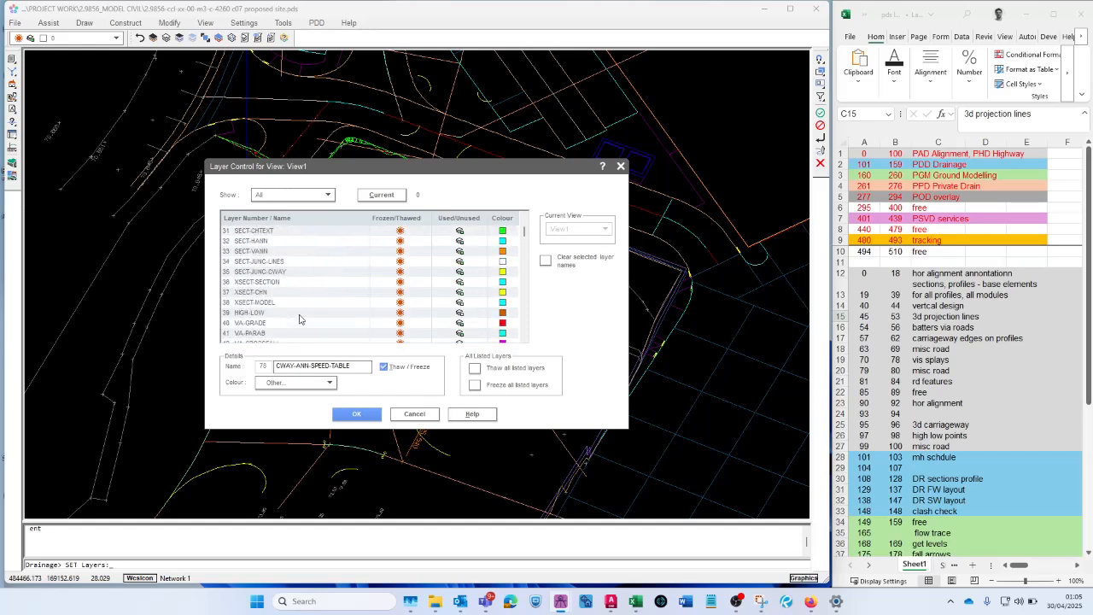
scroll(299, 320, "up", 8)
scroll(300, 320, "down", 20)
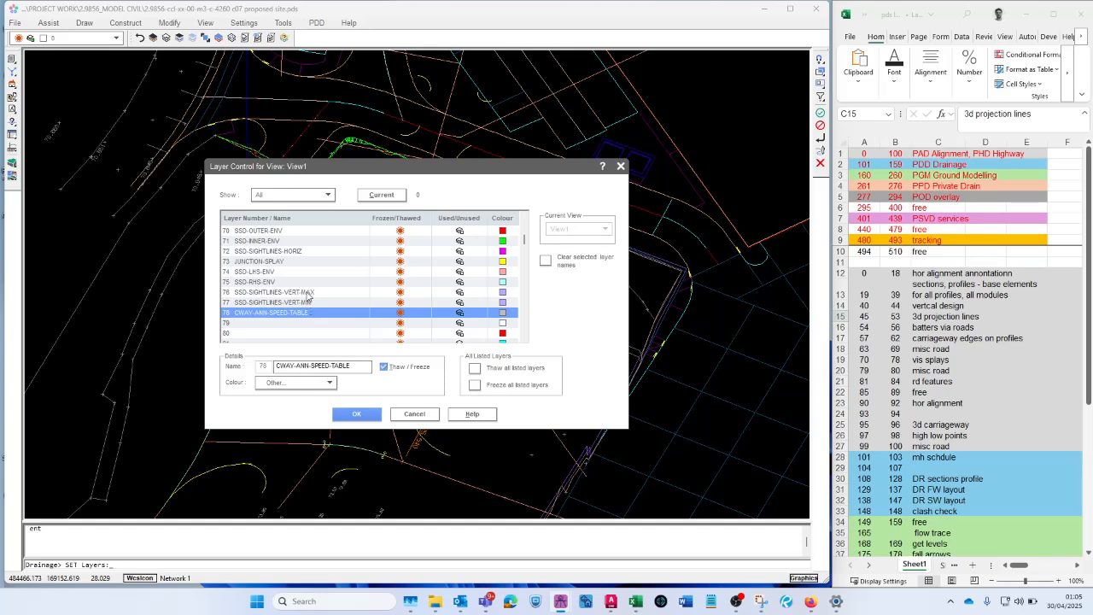
- Examine the unnamed layers 79 to 89 against the road entries in the Excel layer list
scroll(309, 295, "down", 3)
left_click(304, 231)
left_click(293, 240)
left_click(289, 271)
left_click(286, 301)
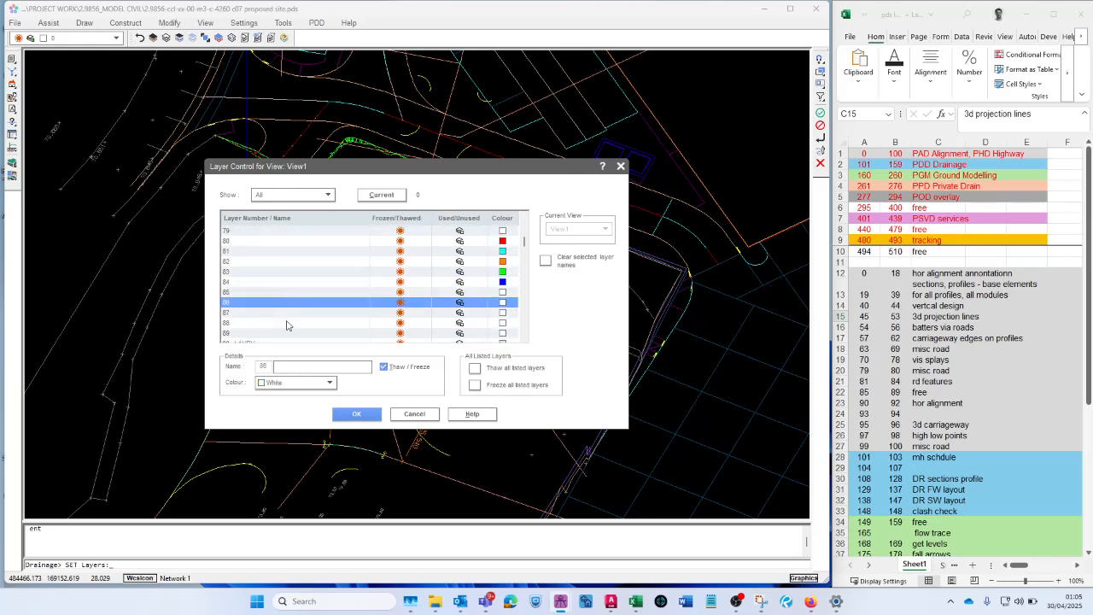
left_click(286, 324)
left_click(260, 252)
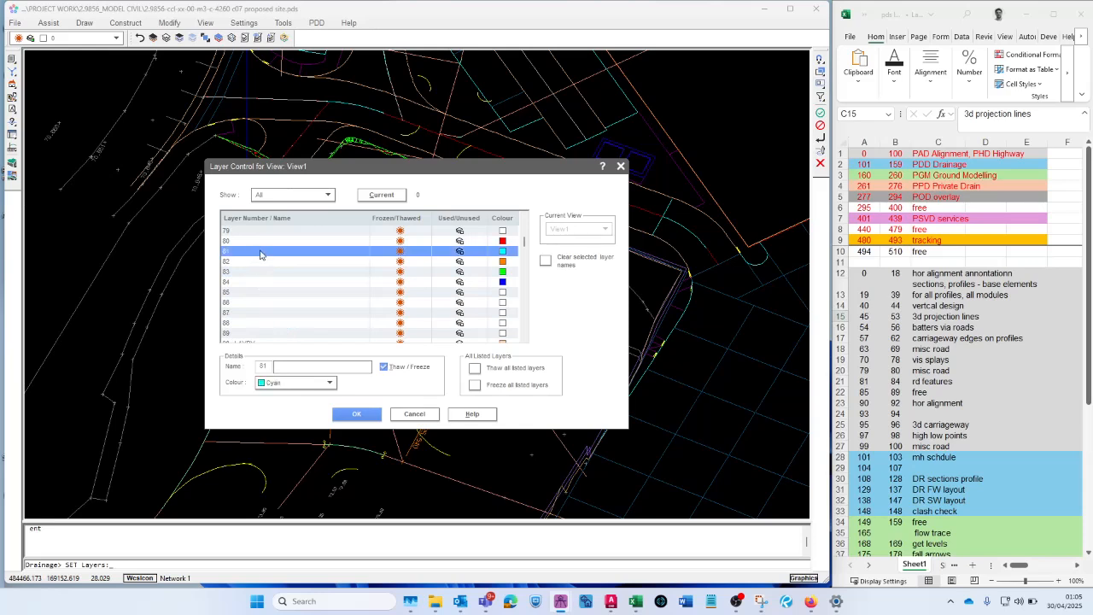
left_click(263, 243)
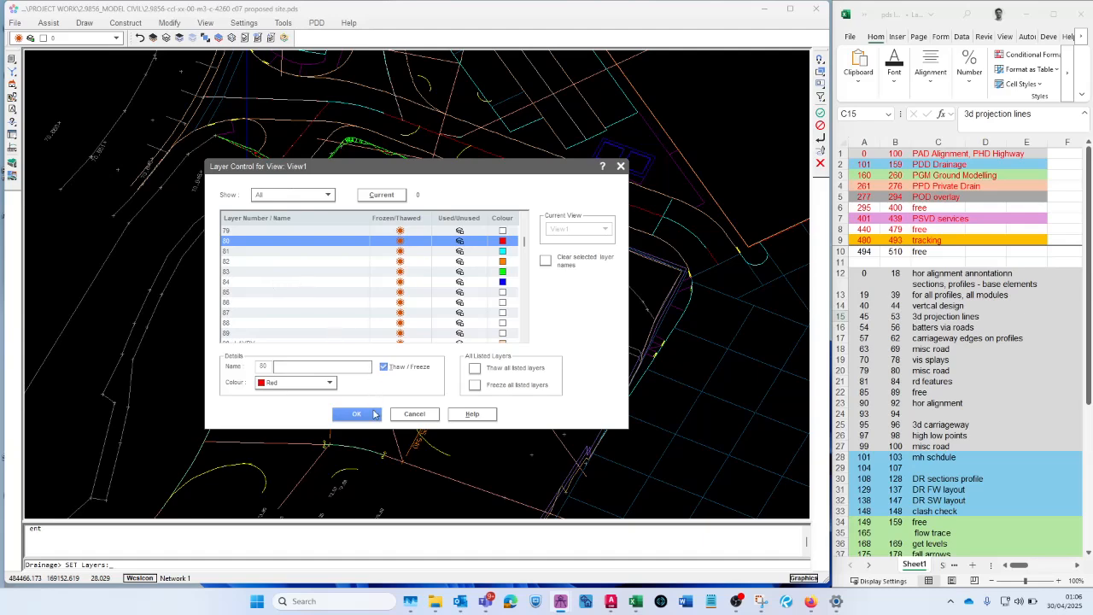
- Close the layer settings without changes and orbit the road layout into a 3D view
left_click(411, 414)
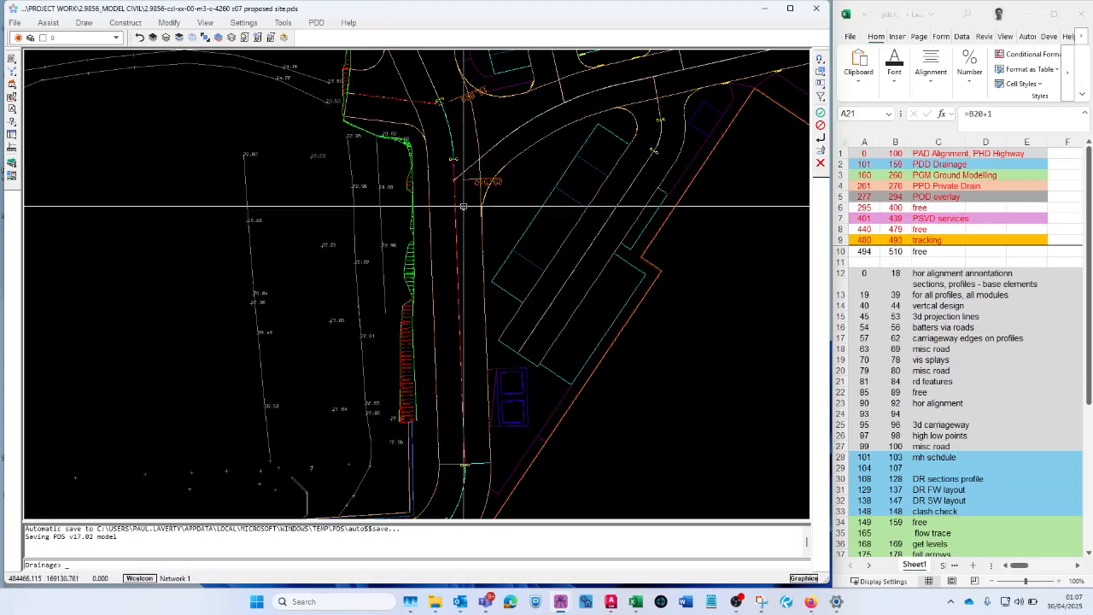
scroll(471, 327, "down", 2)
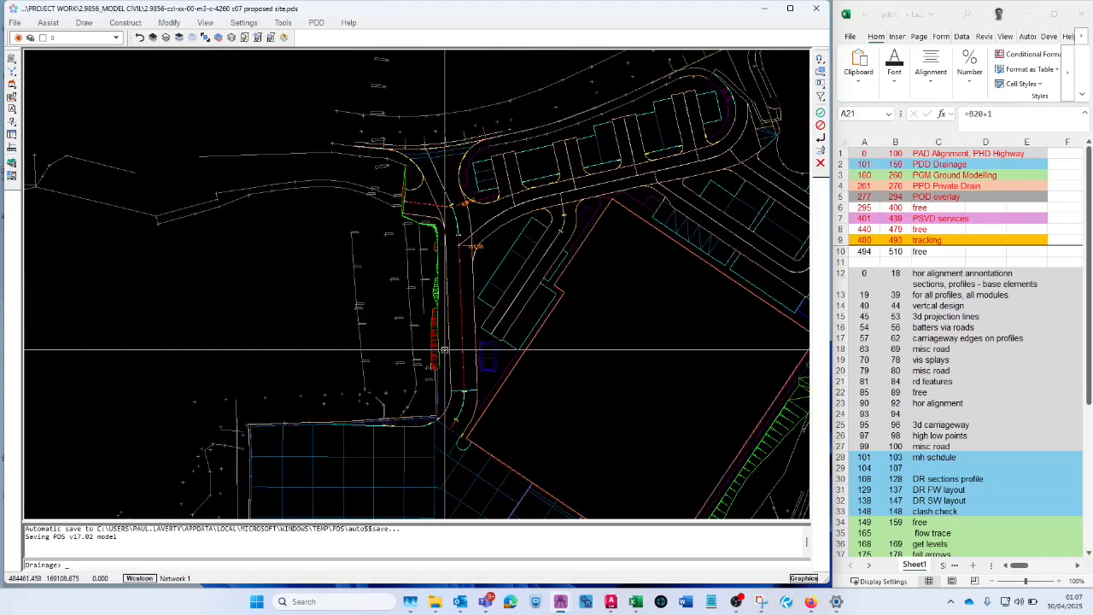
middle_click_drag(432, 359, 424, 308, "shift")
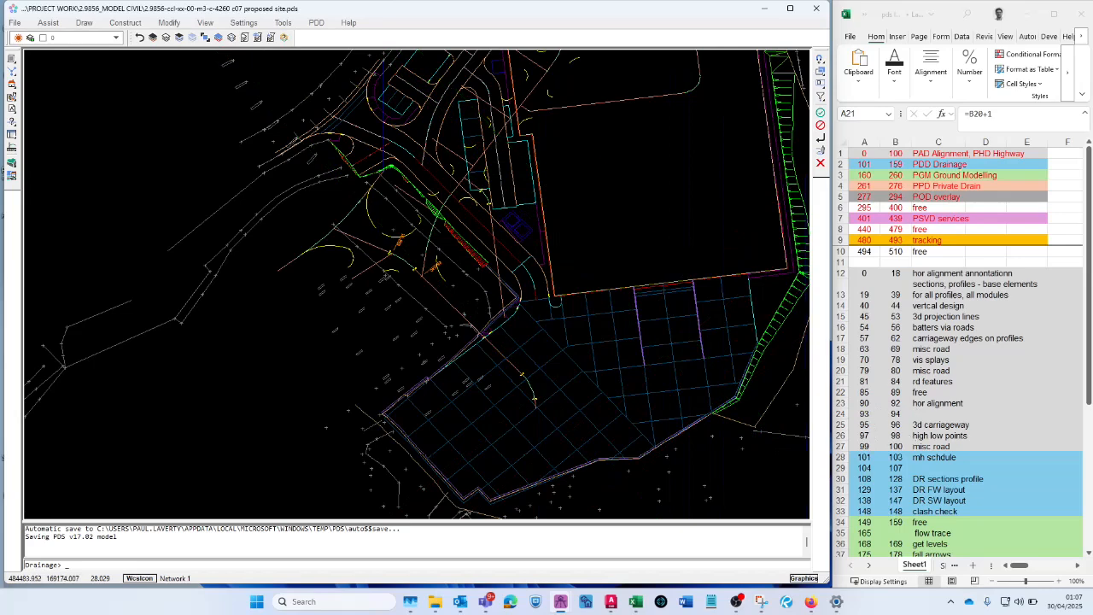
- Examine the 3D carriageway layers 95 CWAY-CL-PAD and 96 CWAY-CHAN-PAD in the layer settings
left_click(174, 39)
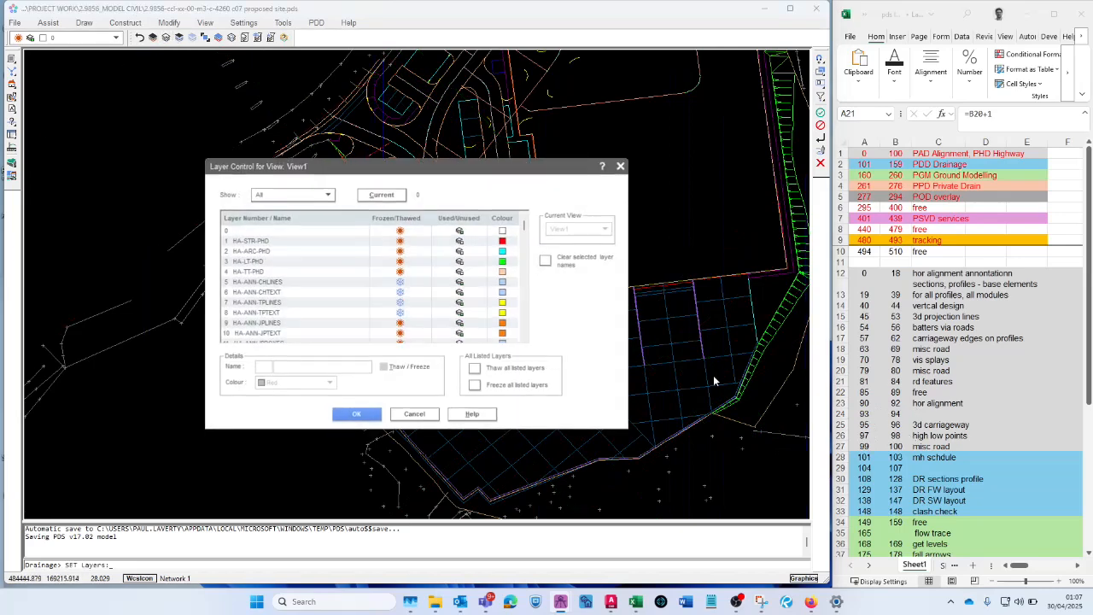
left_click_drag(525, 225, 522, 247)
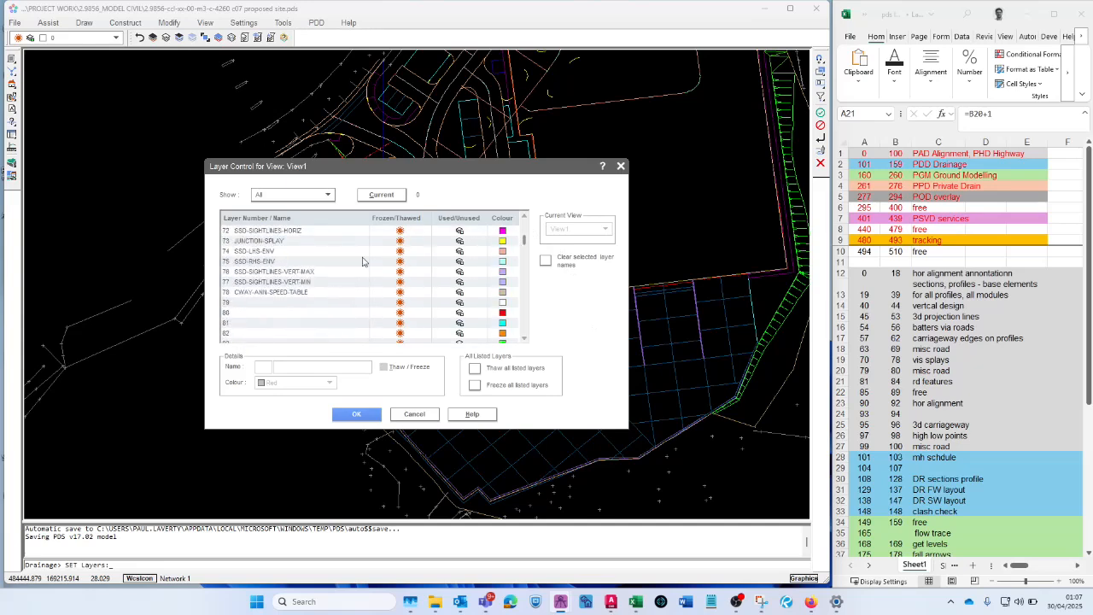
scroll(328, 276, "up", 3)
scroll(322, 287, "down", 2)
left_click(262, 291)
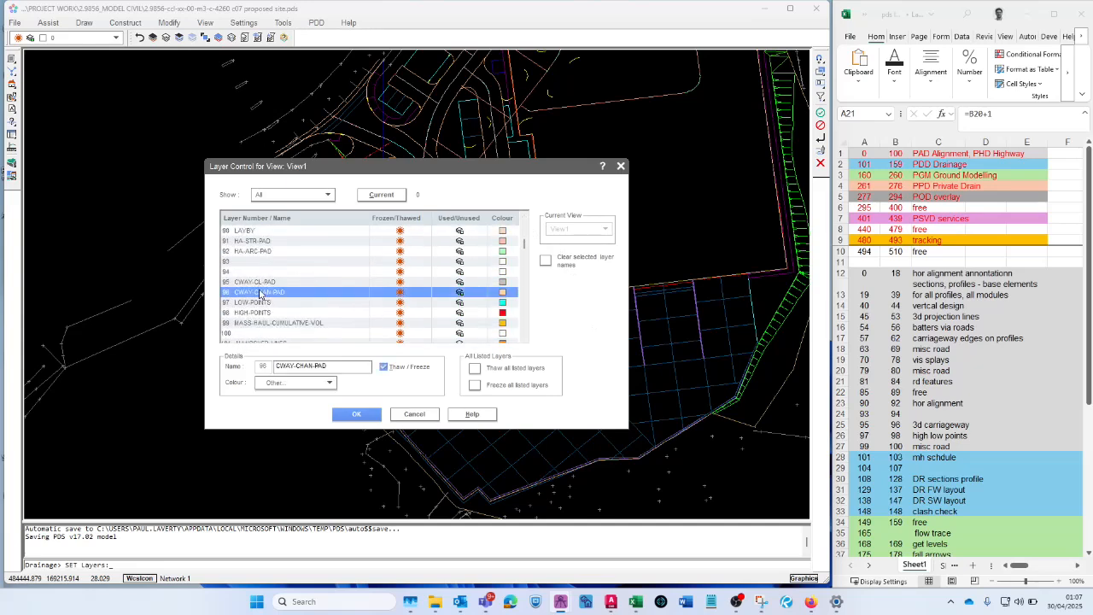
left_click(264, 283)
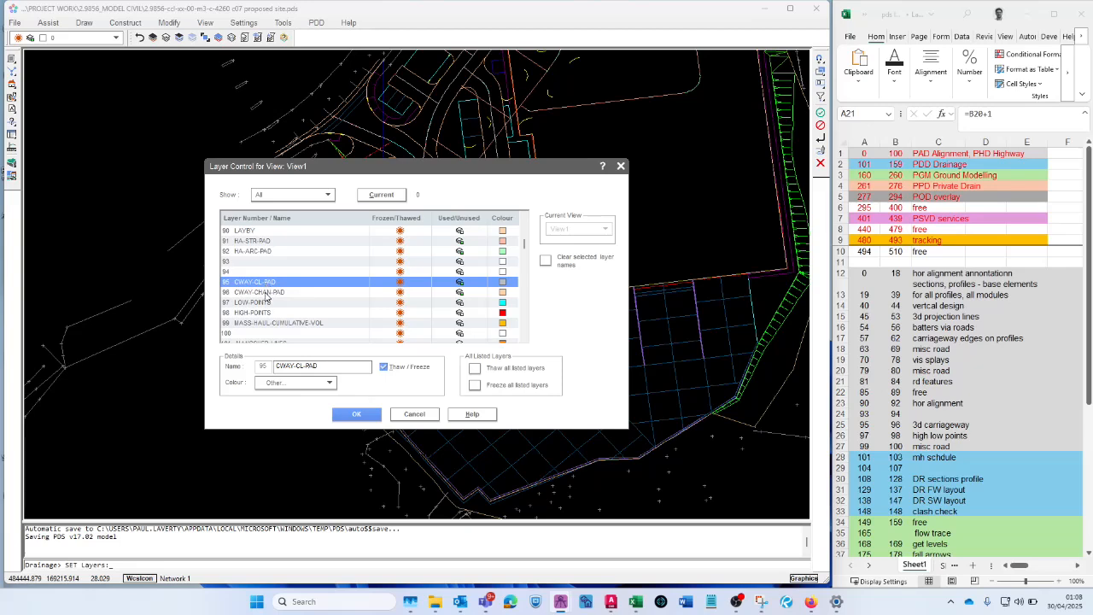
left_click(266, 295)
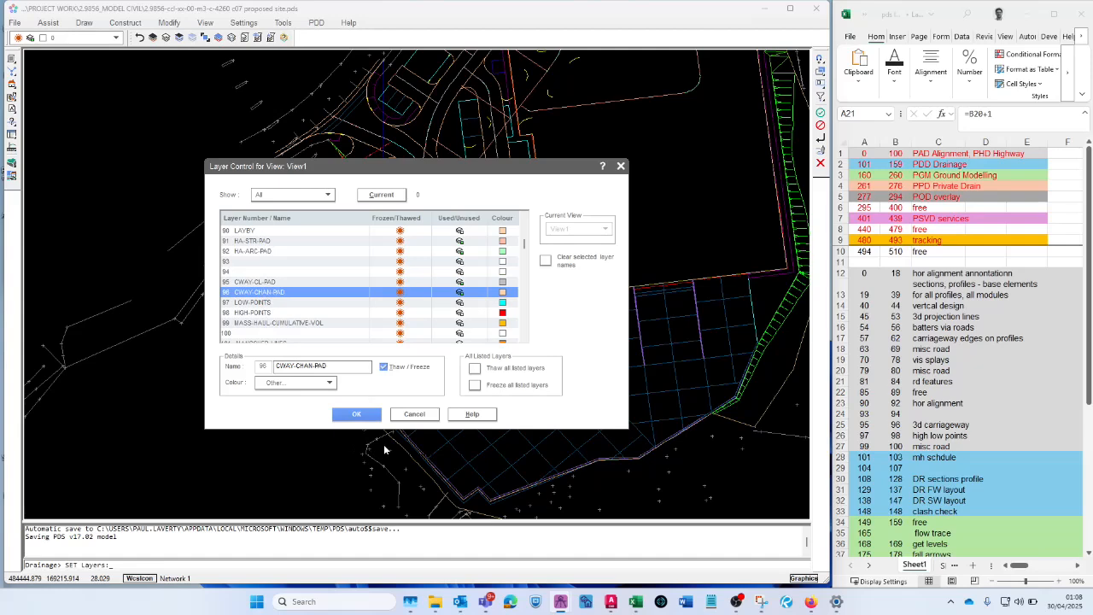
left_click(411, 415)
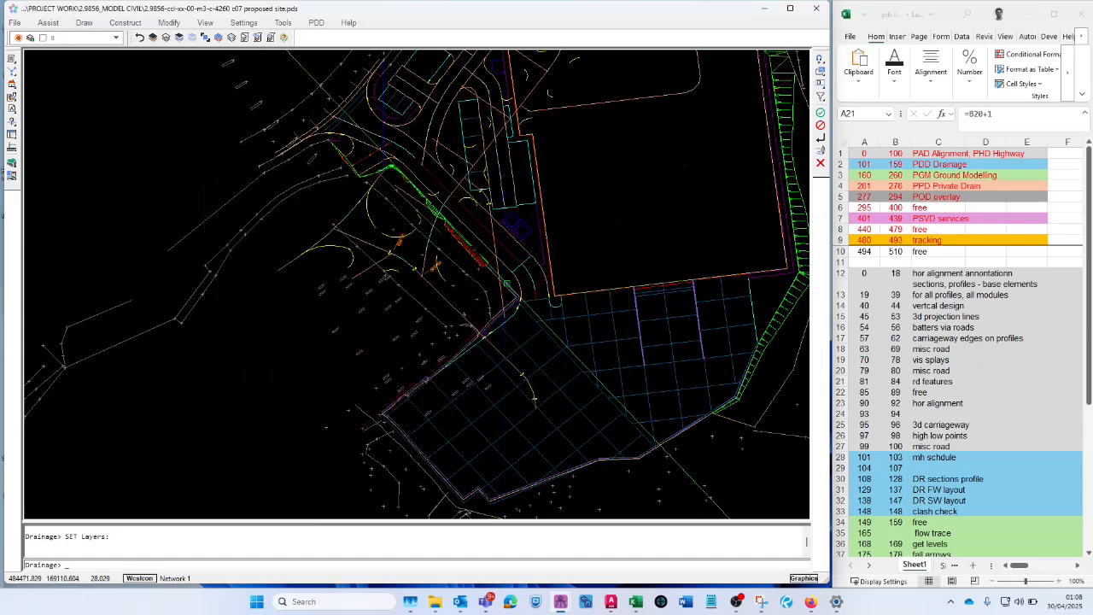
- Inspect the 3D road strings on the site and the profile sheets drawn around it
scroll(547, 458, "up", 3)
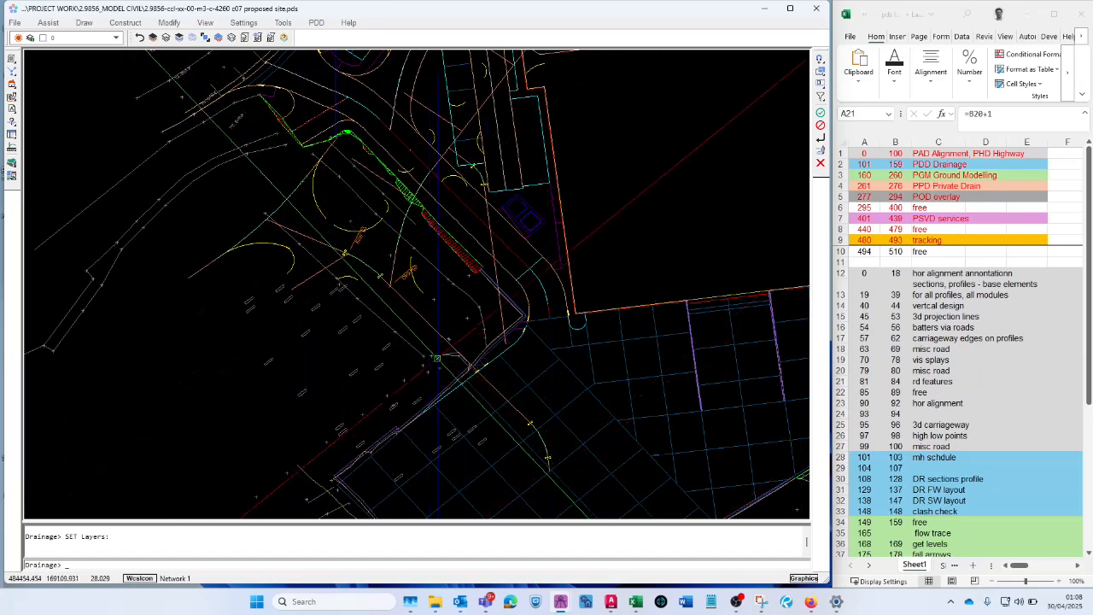
scroll(296, 320, "down", 3)
scroll(357, 329, "down", 4)
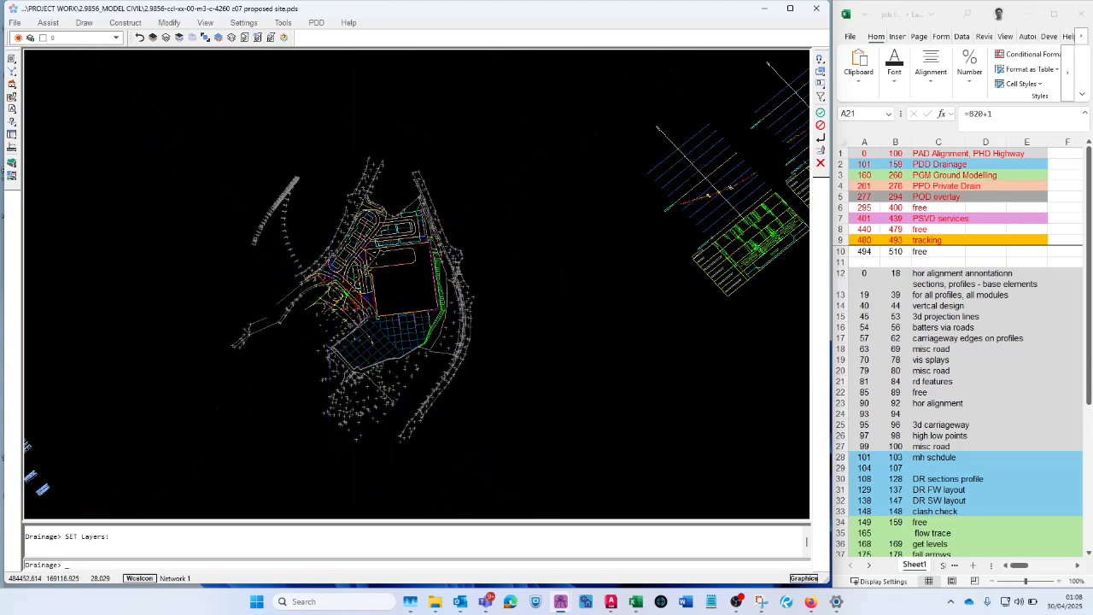
scroll(637, 219, "up", 3)
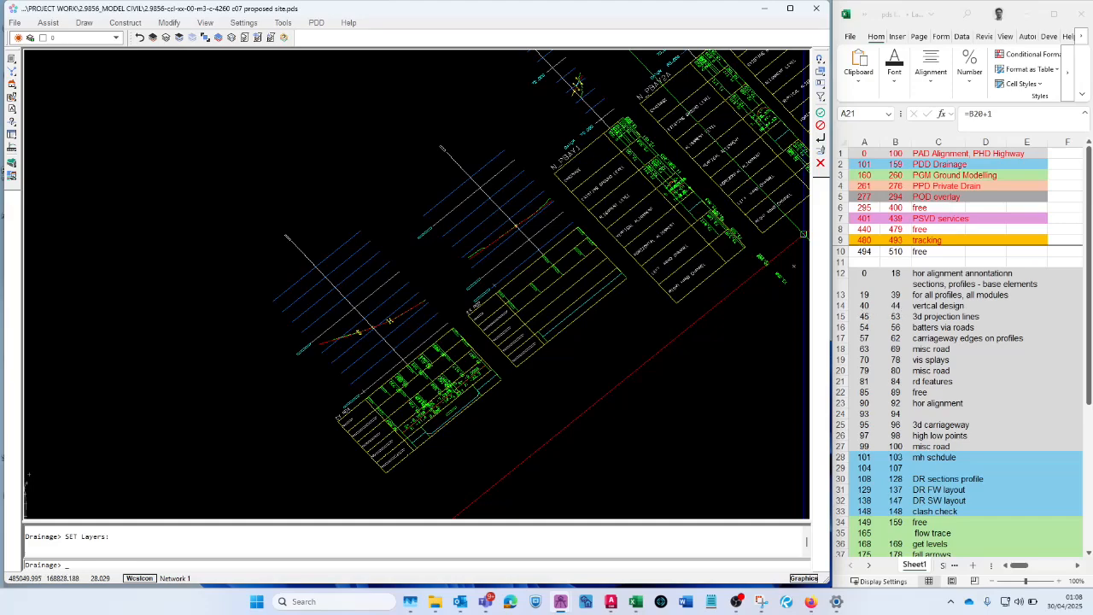
scroll(590, 202, "down", 5)
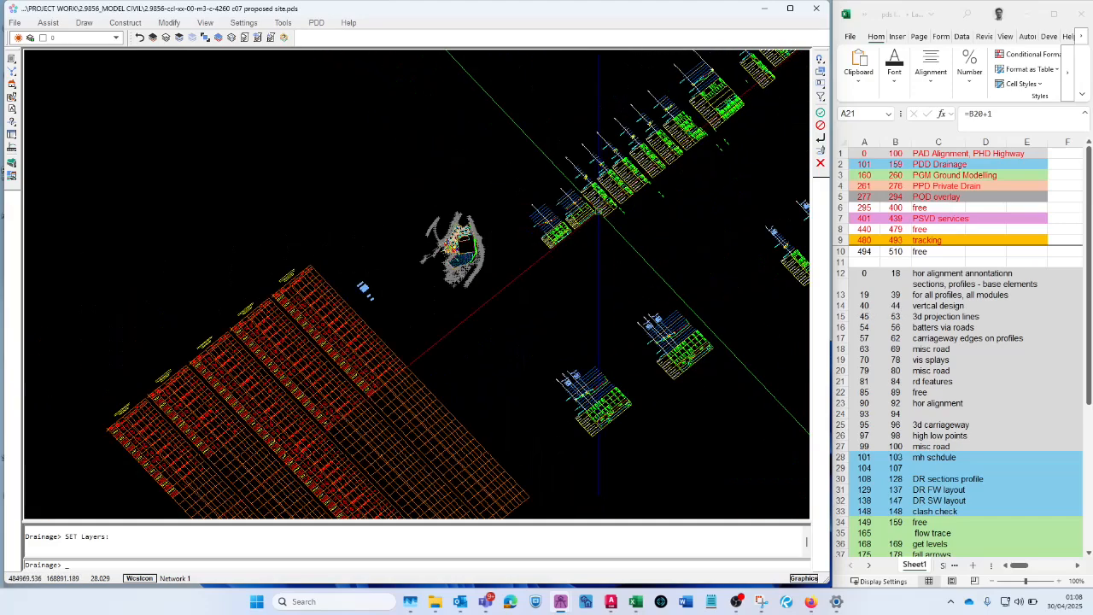
scroll(452, 245, "up", 6)
scroll(423, 228, "up", 3)
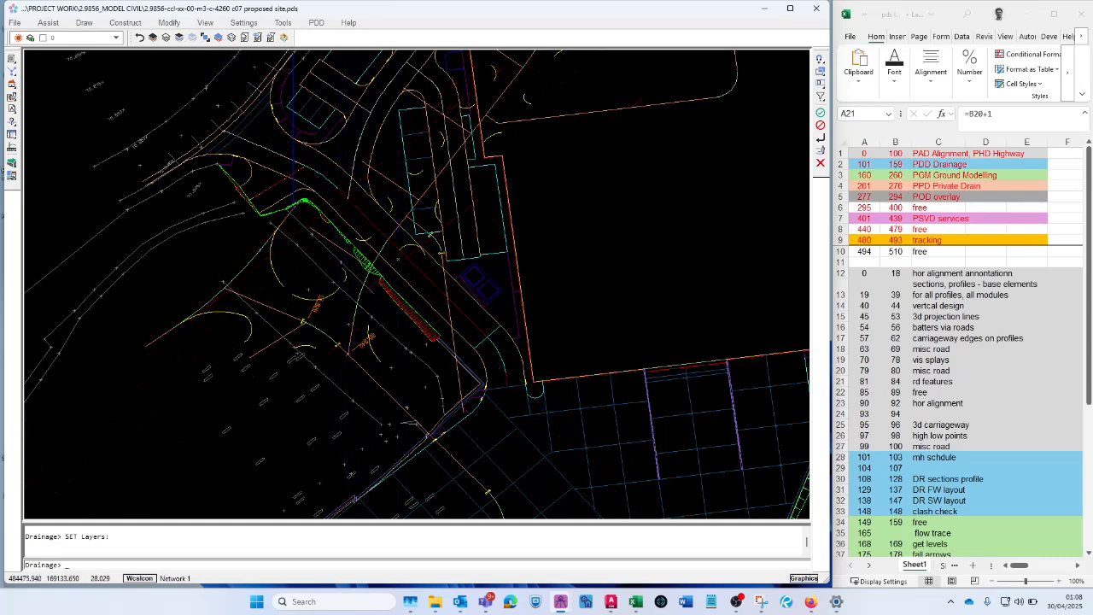
- Hide layer 45 MA-STR by picking its string along the access road and choosing it from the overlapping entities
left_click(179, 38)
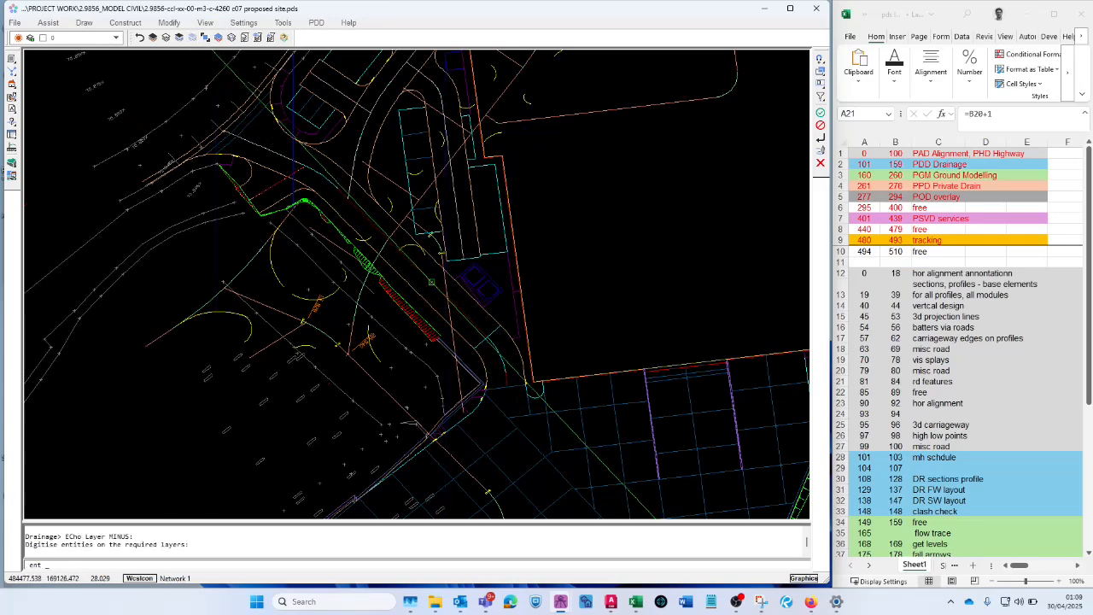
left_click(425, 276)
left_click_drag(380, 179, 615, 298)
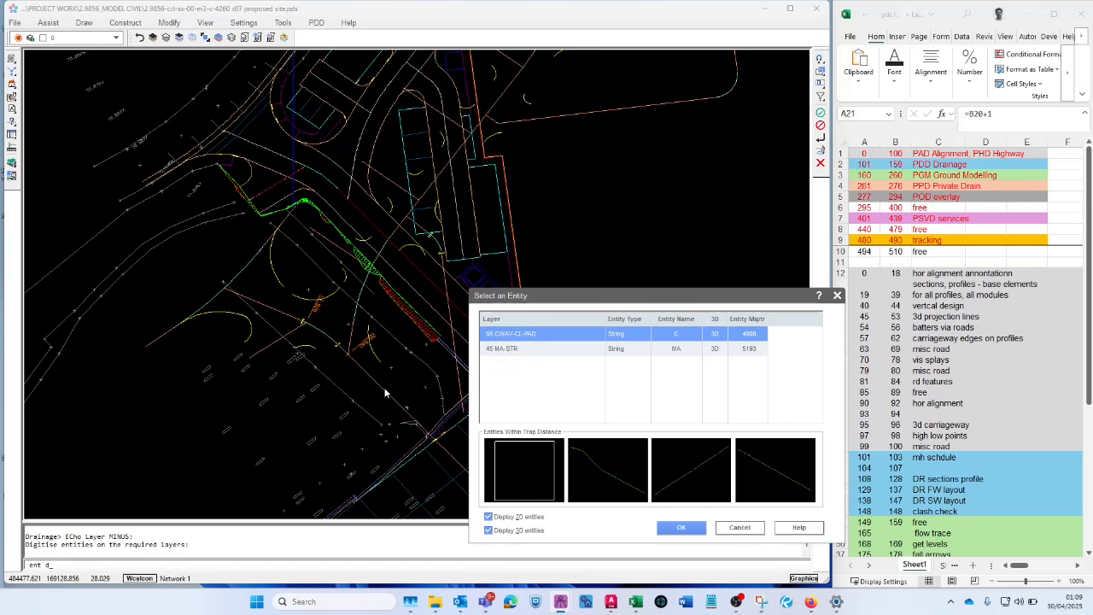
left_click(508, 350)
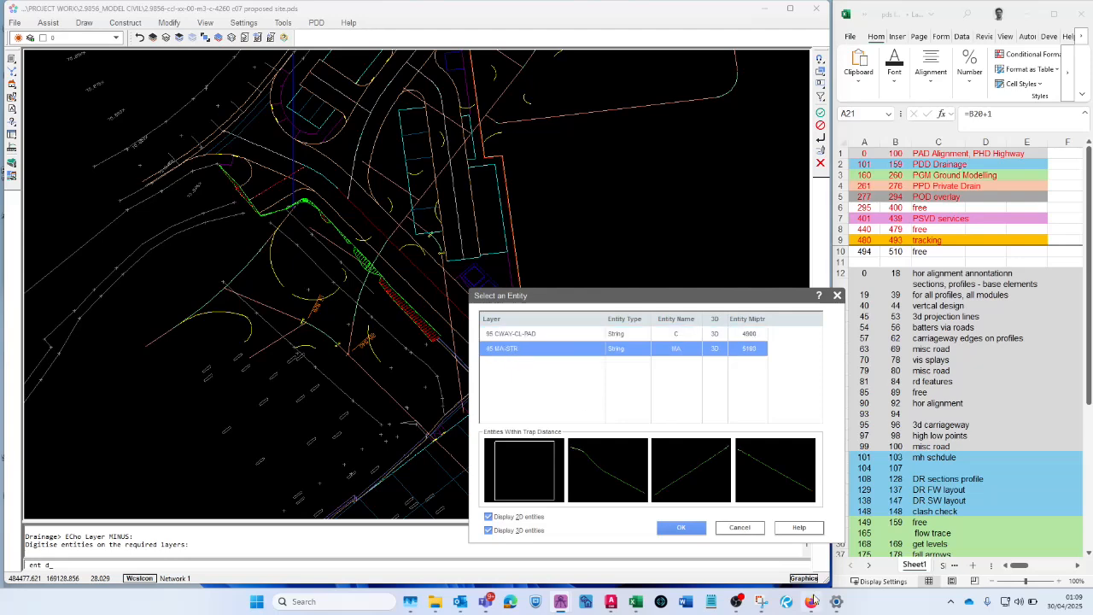
left_click(681, 527)
right_click(464, 324)
scroll(464, 335, "down", 3)
scroll(464, 336, "up", 3)
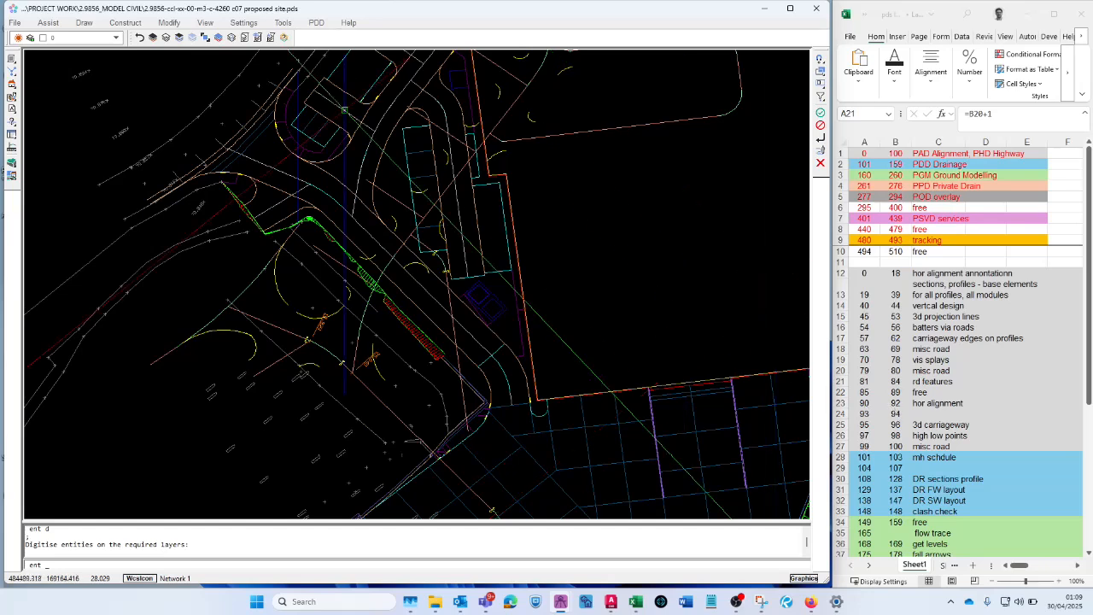
- Switch the tilted site model to the standard top view
left_click(205, 22)
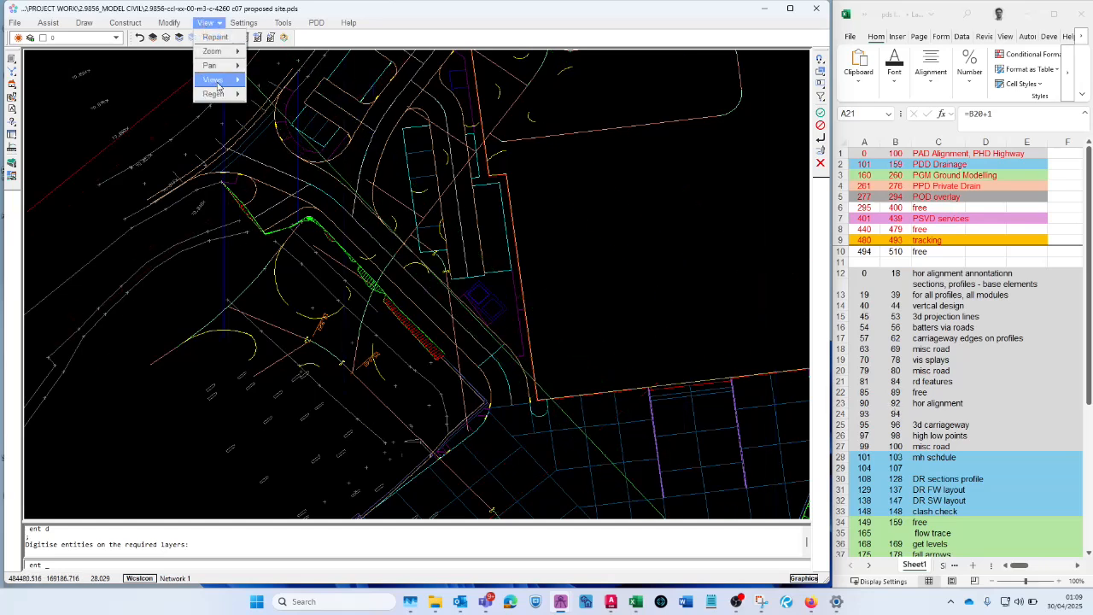
mouse_move(219, 81)
mouse_move(279, 108)
left_click(348, 107)
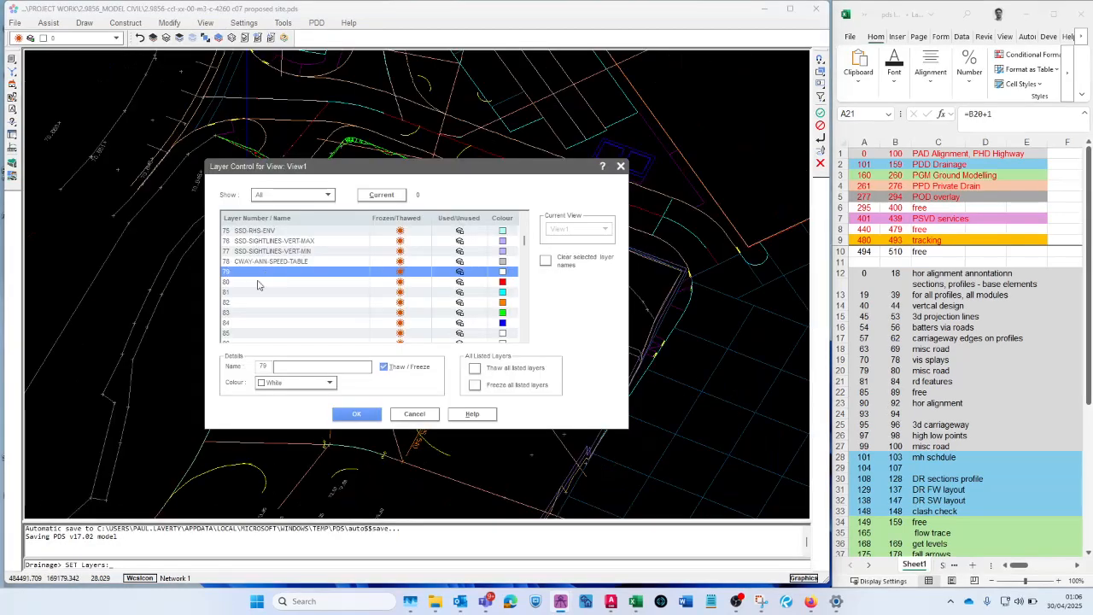
- Examine unnamed layers 79 to 89 and layer 90 LAYBY, then close the layer settings without changes
left_click(257, 281)
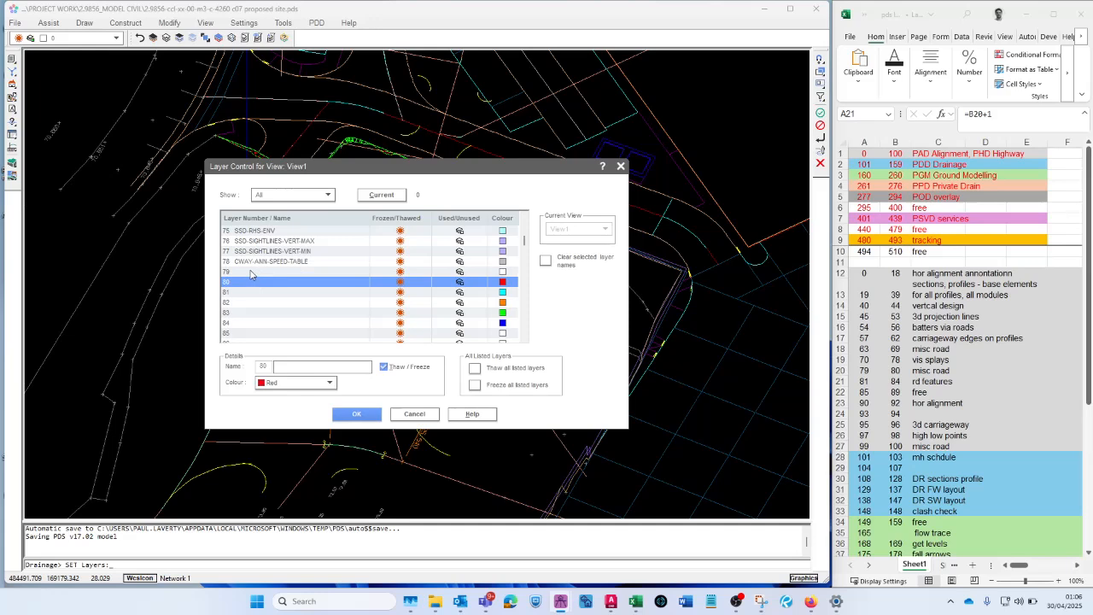
left_click(250, 273)
left_click(248, 294)
scroll(252, 301, "down", 1)
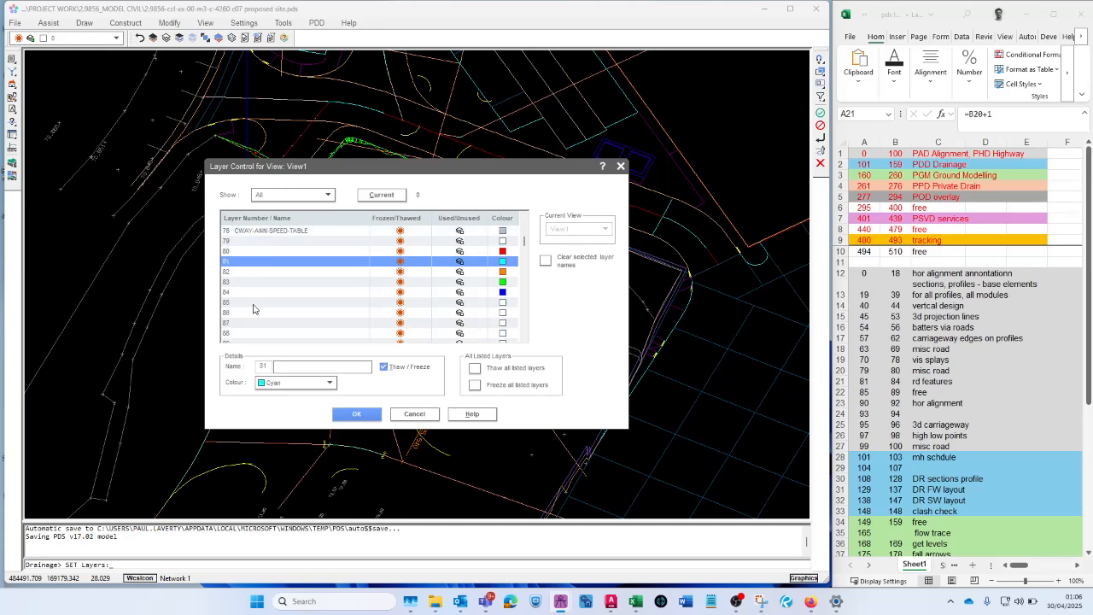
left_click(248, 292)
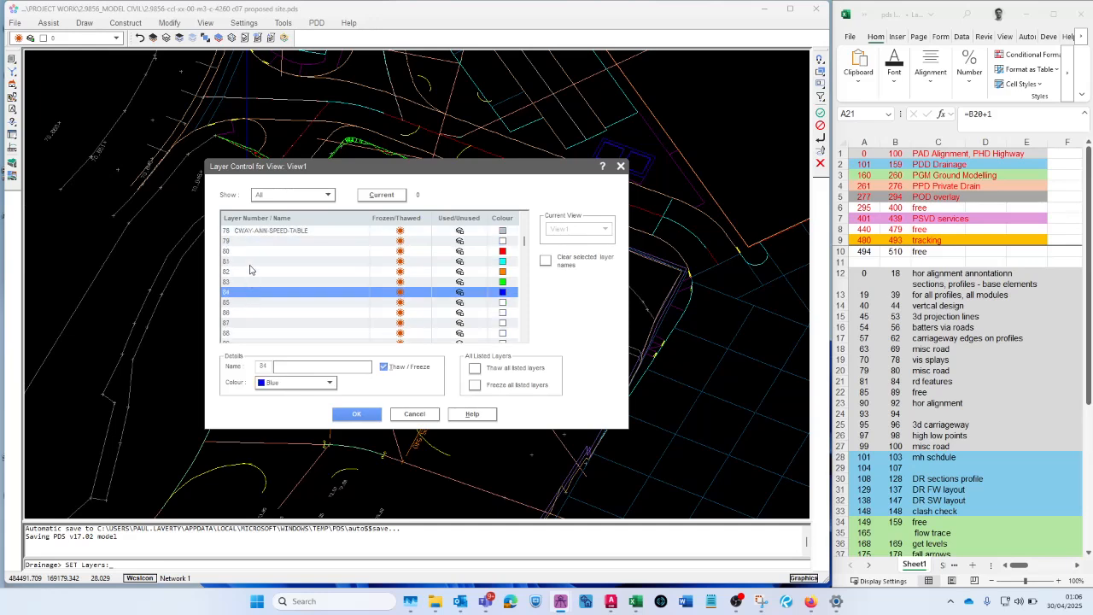
left_click(250, 303)
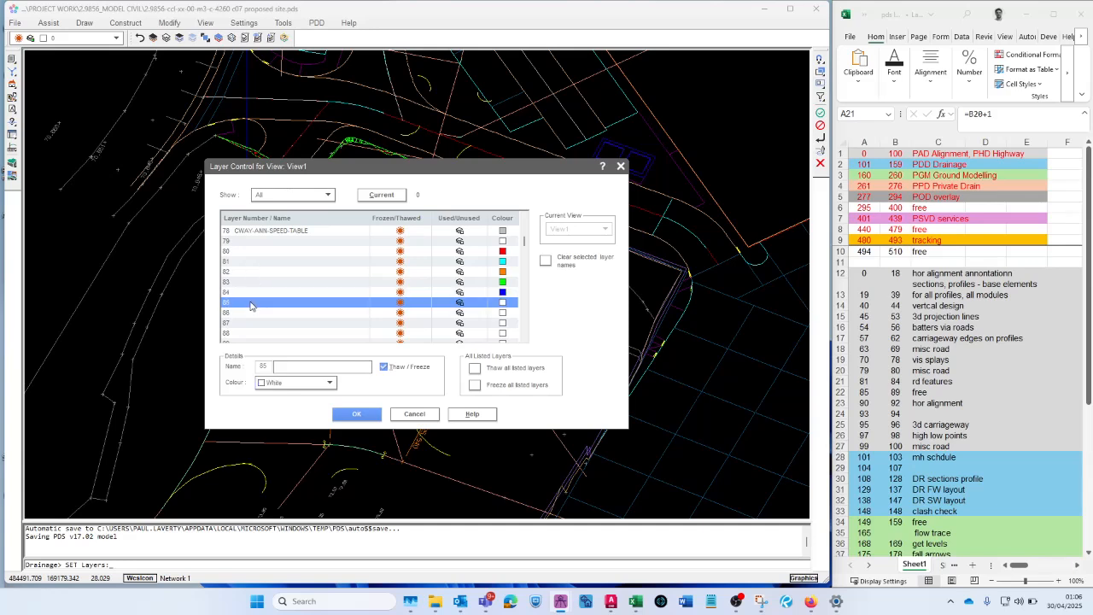
scroll(251, 306, "down", 2)
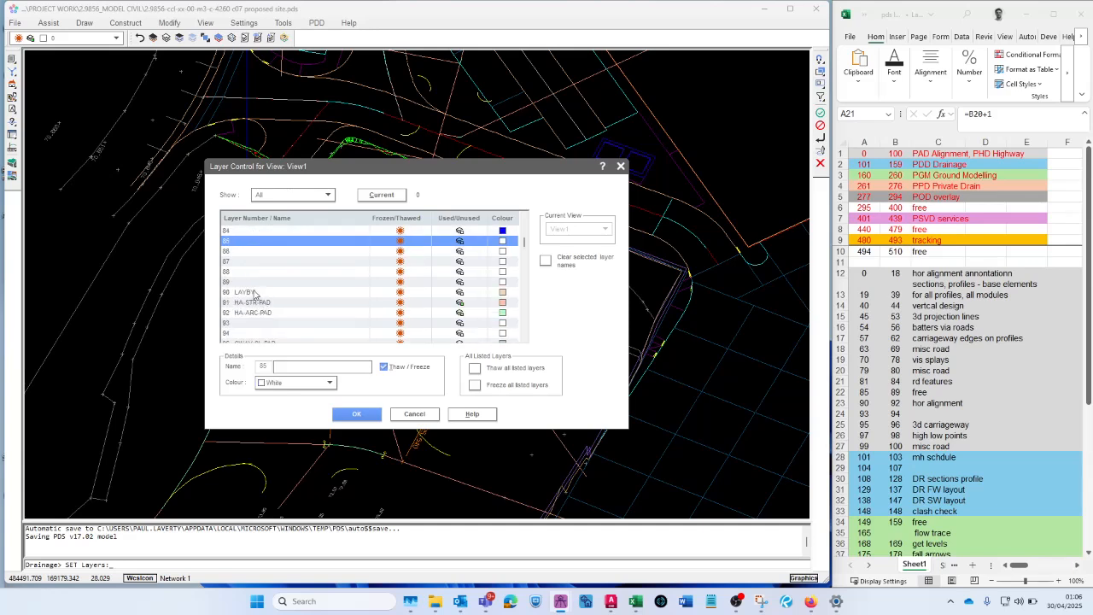
left_click(250, 283)
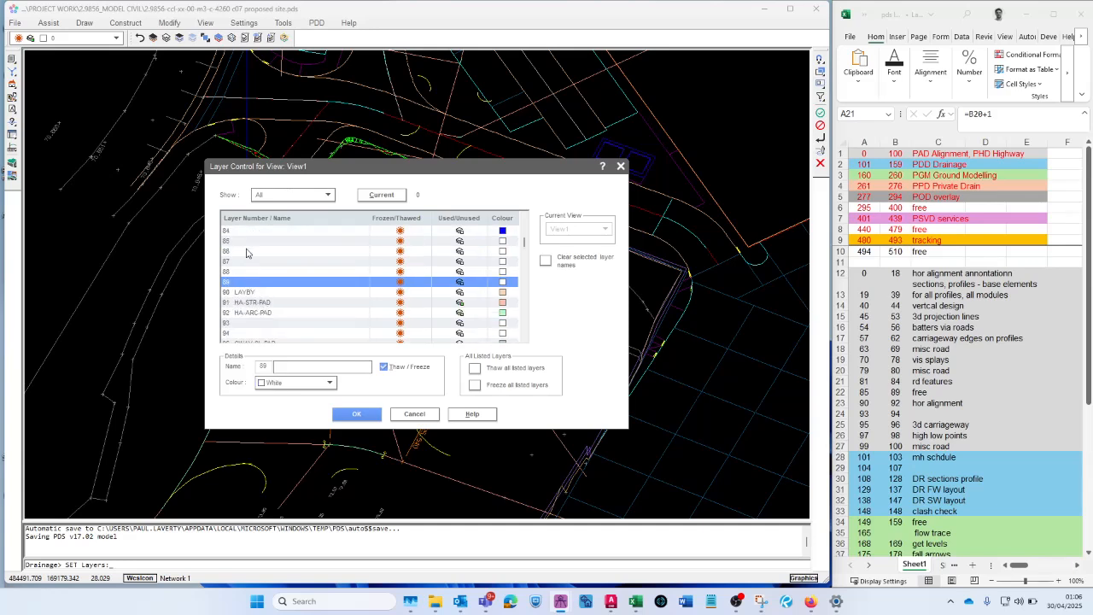
left_click(255, 292)
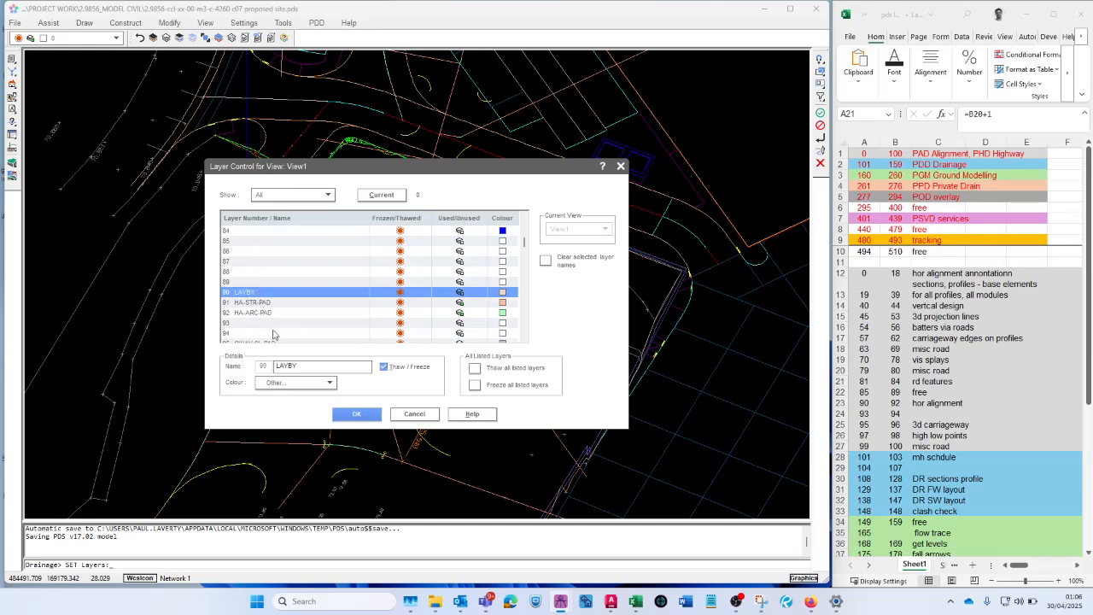
left_click(415, 415)
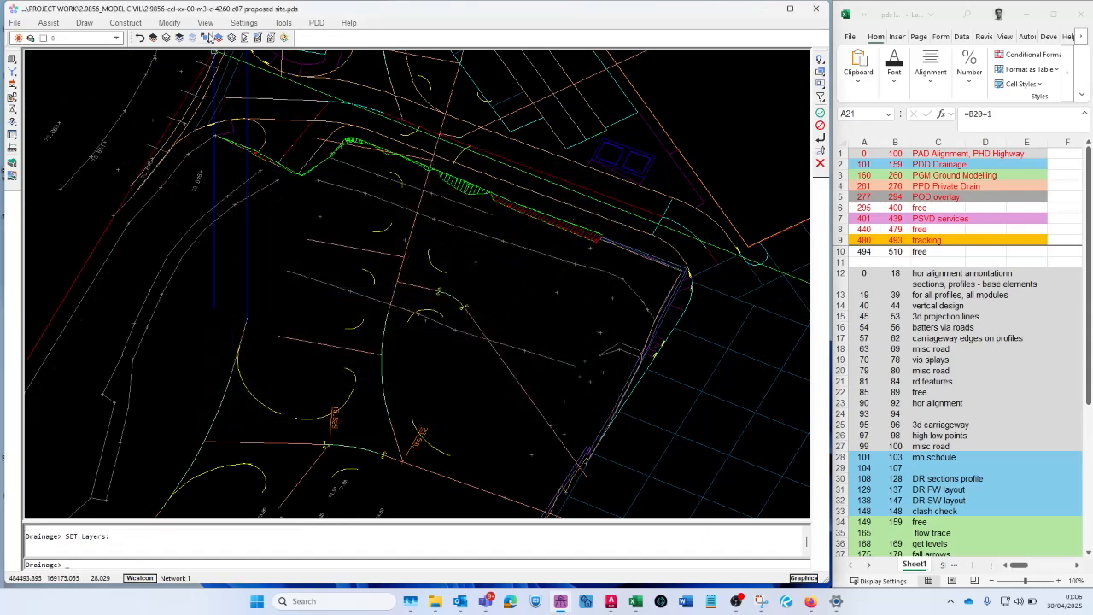
- Restore the standard top view of the whole drawing, including the site, profiles and schedules
left_click(205, 22)
mouse_move(216, 79)
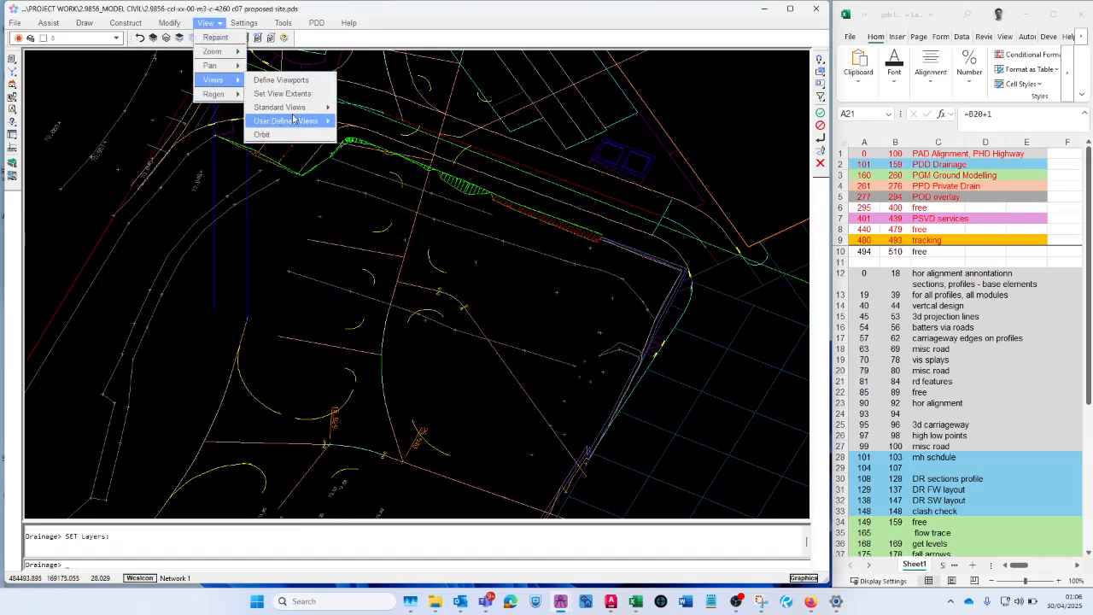
left_click(355, 109)
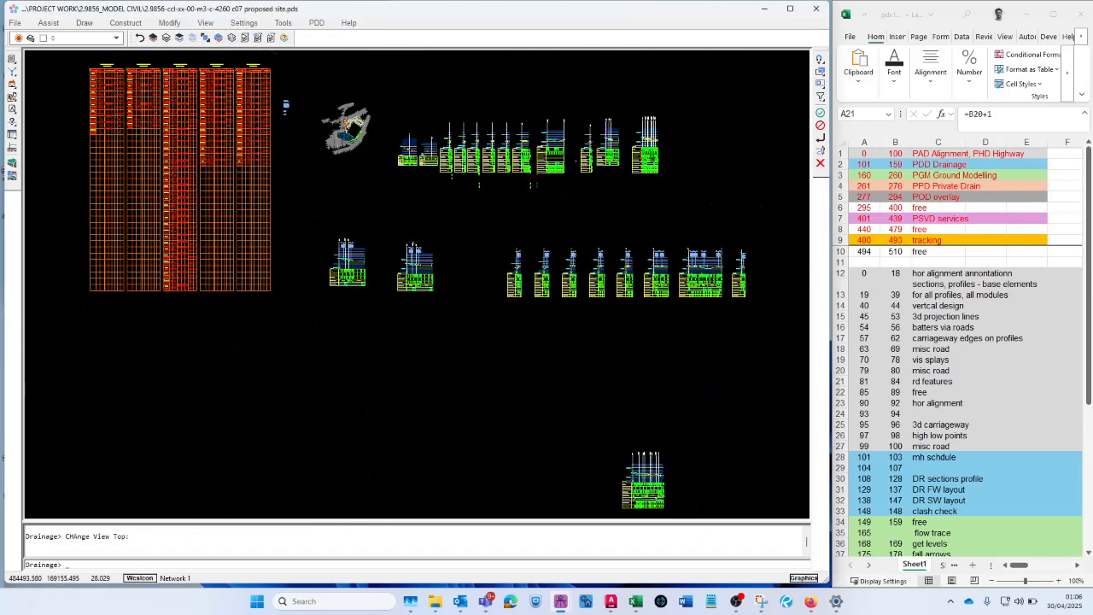
- Examine layer 99 MASS-HAUL-CUMULATIVE-VOL in the layer settings
scroll(330, 95, "up", 5)
scroll(427, 342, "up", 6)
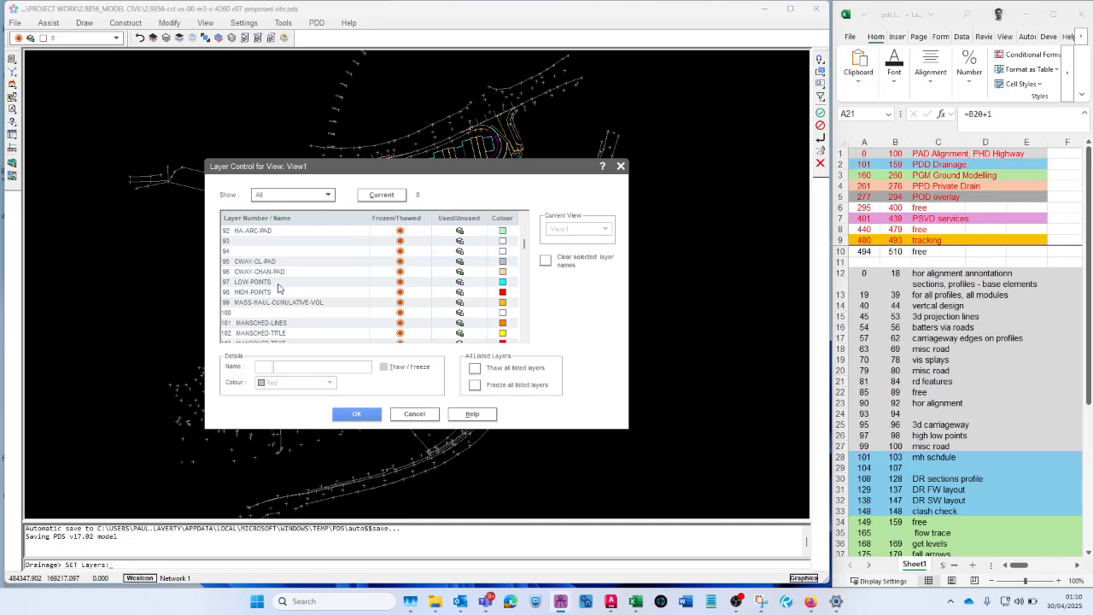
left_click(278, 303)
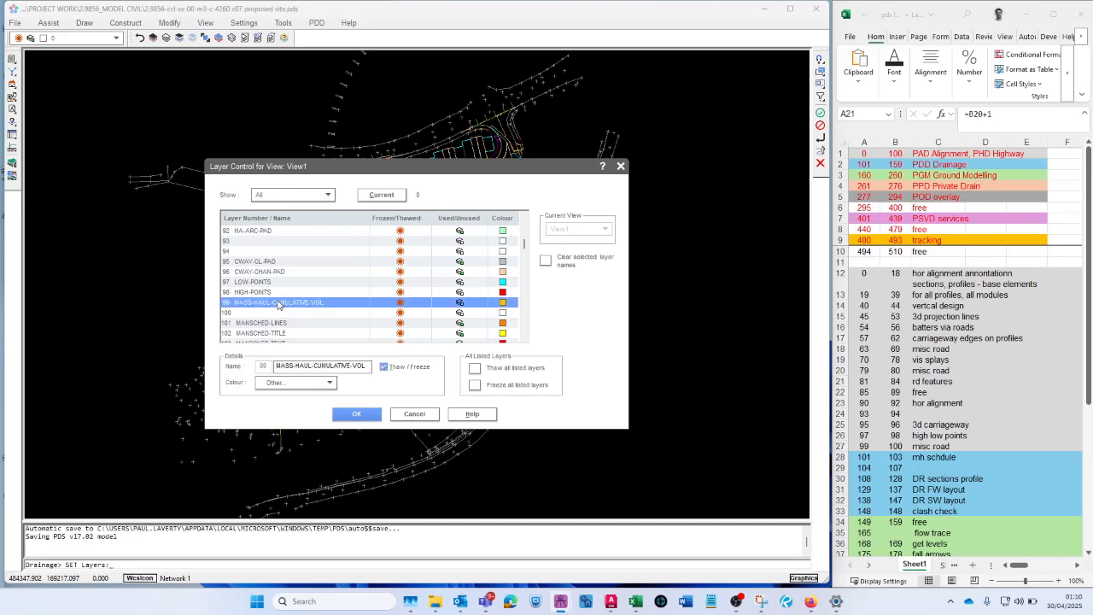